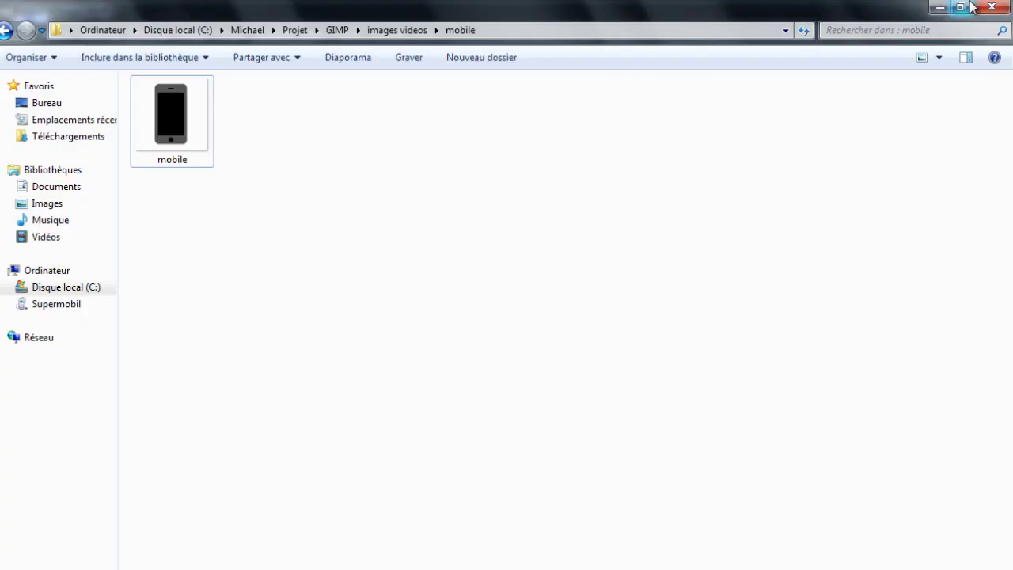
Open the mobile image from its folder in GIMP and fit the whole phone in view.
left_click_drag(913, 13, 928, 336)
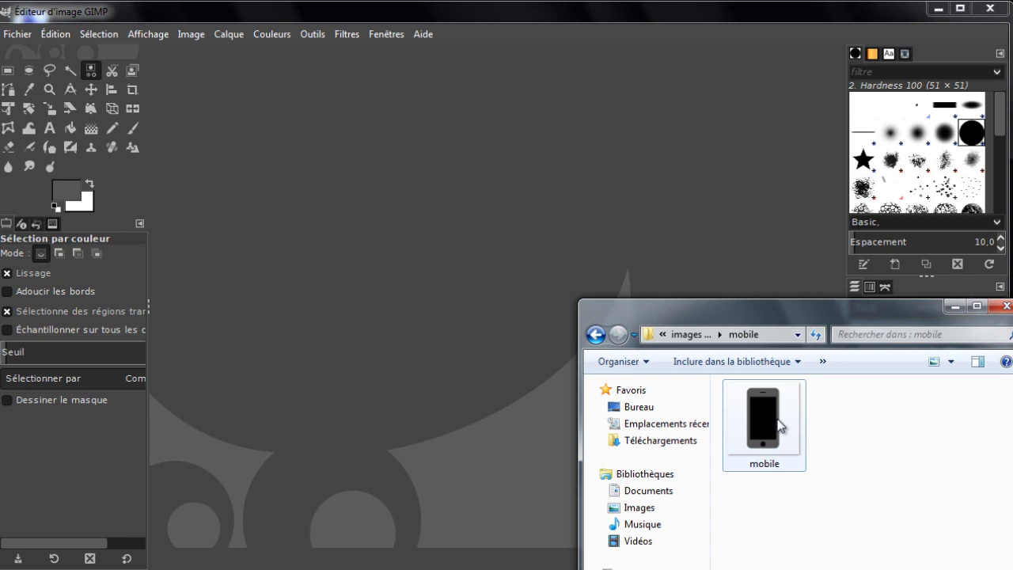
left_click_drag(780, 425, 441, 213)
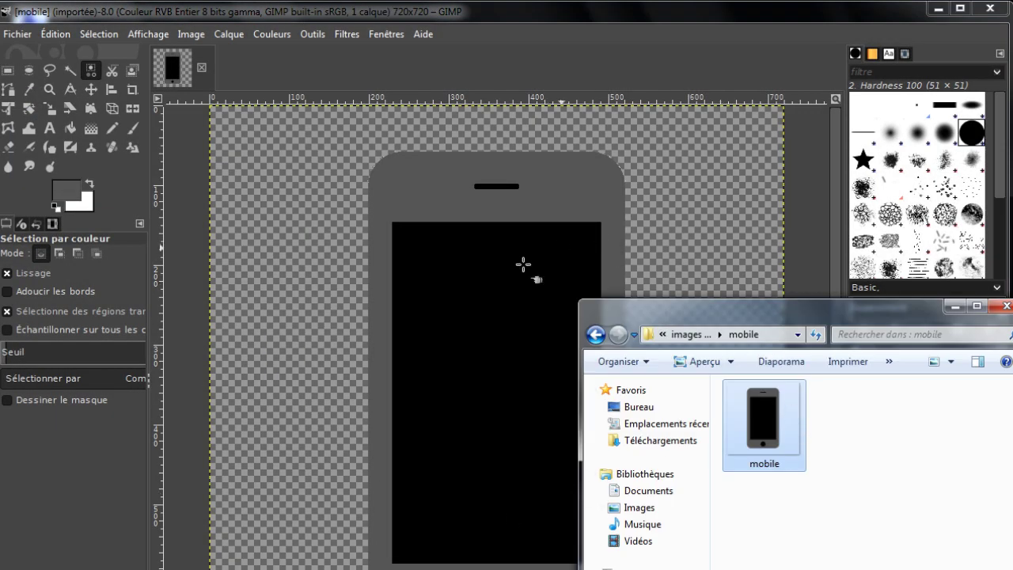
left_click(587, 5)
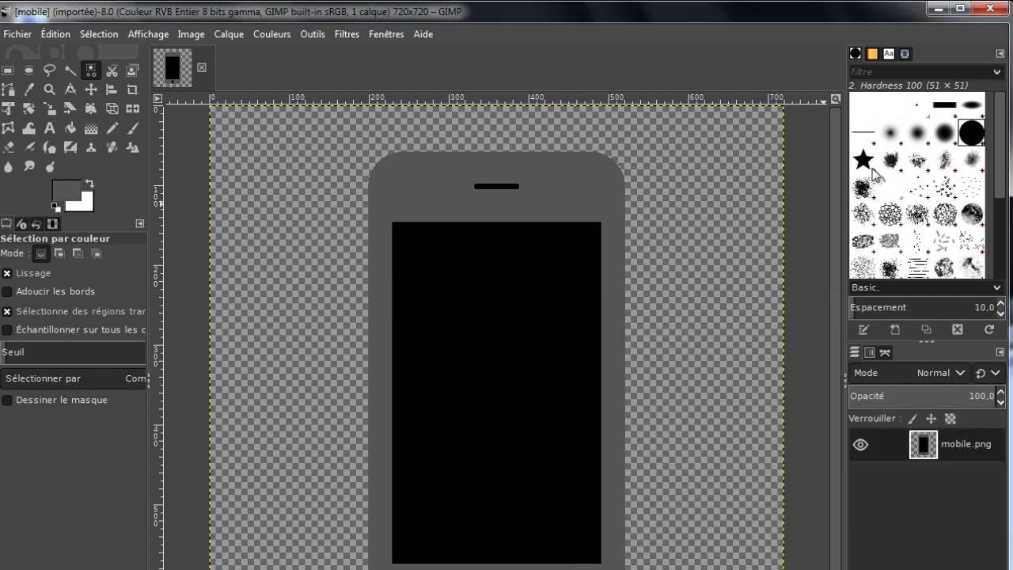
left_click_drag(328, 569, 327, 569)
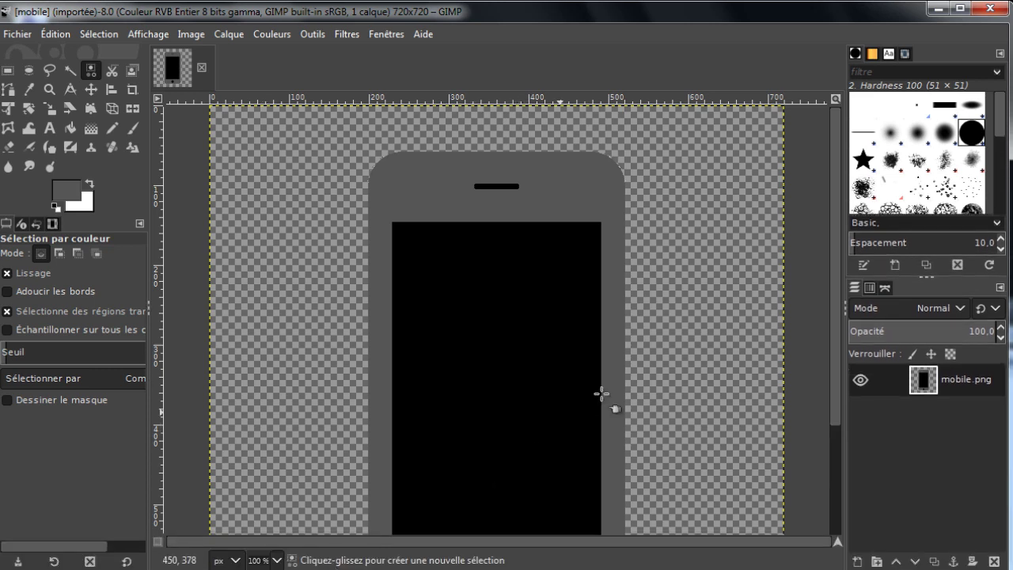
key("ctrl")
scroll(580, 356, "down", 1)
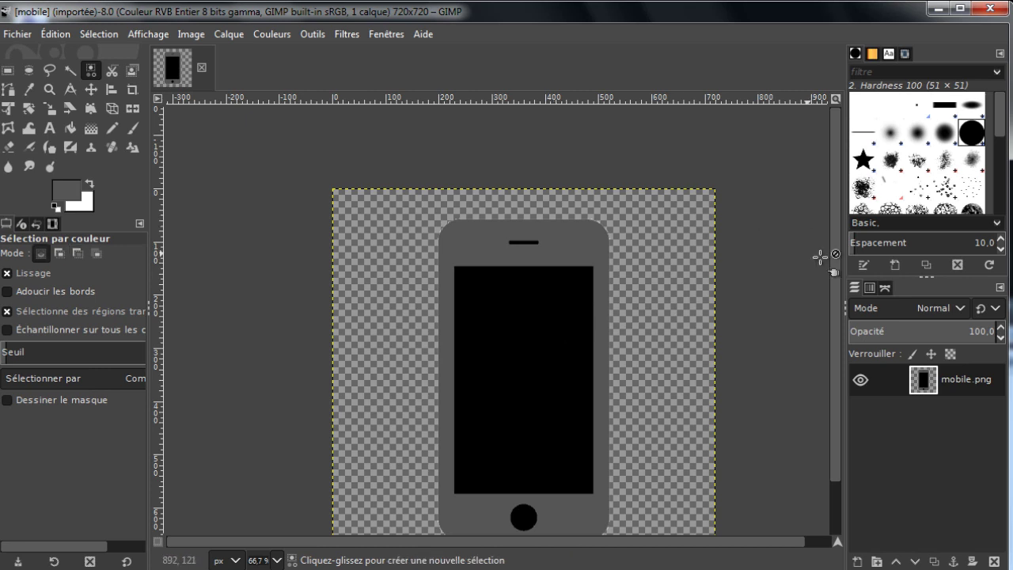
left_click_drag(835, 262, 841, 288)
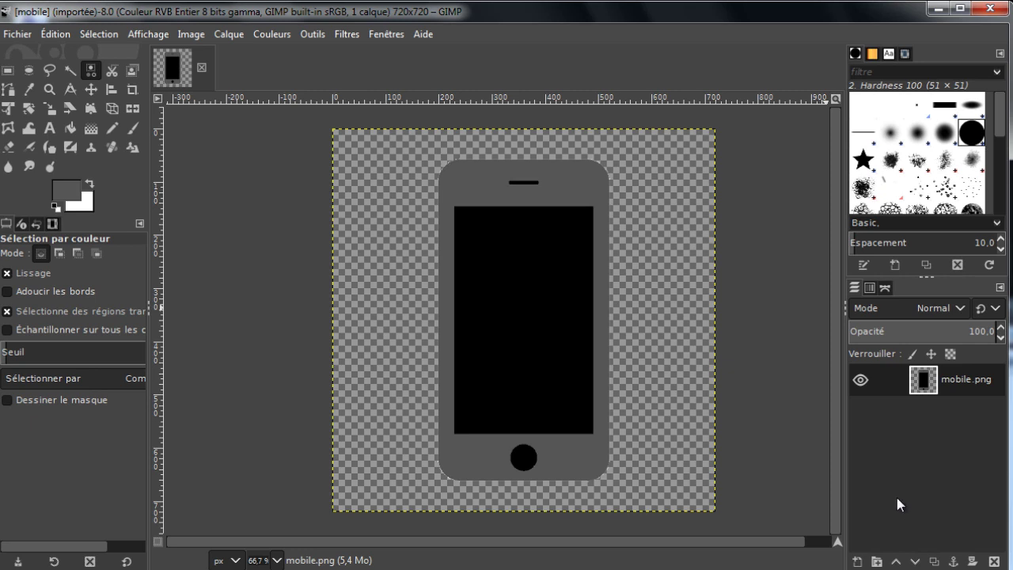
Duplicate the mobile.png layer and set the foreground colour to bright red.
left_click(934, 562)
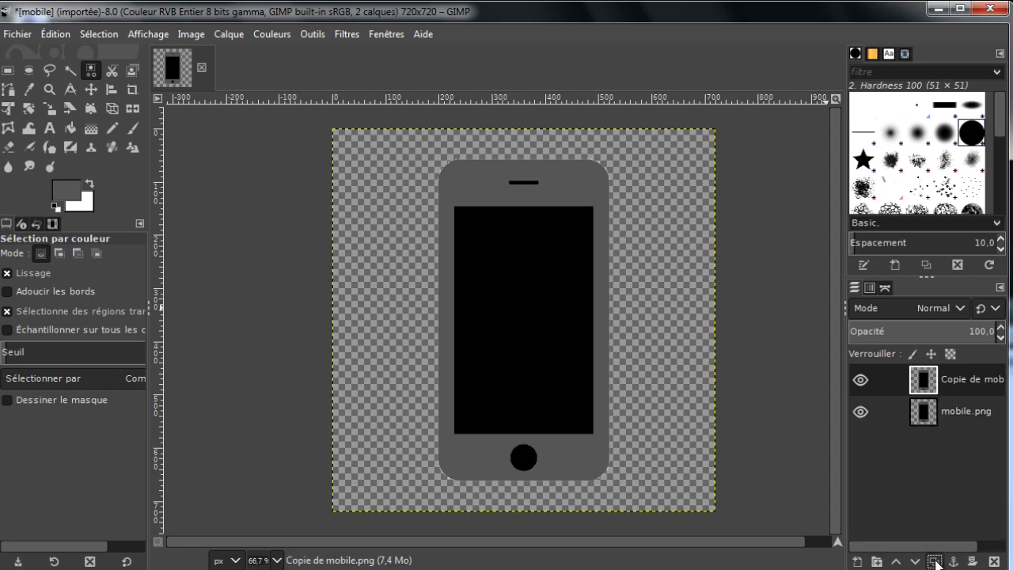
left_click(929, 383)
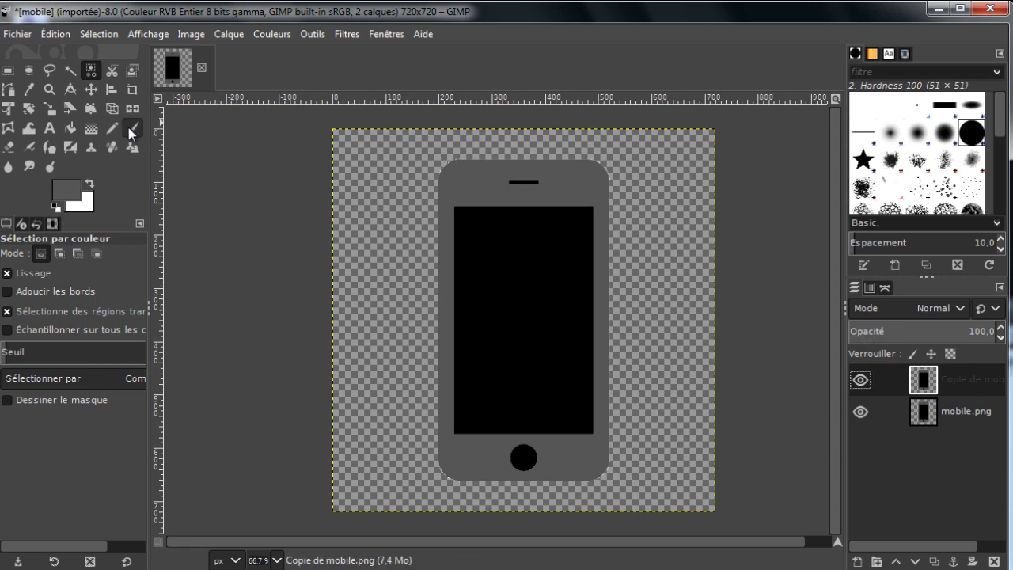
left_click(63, 190)
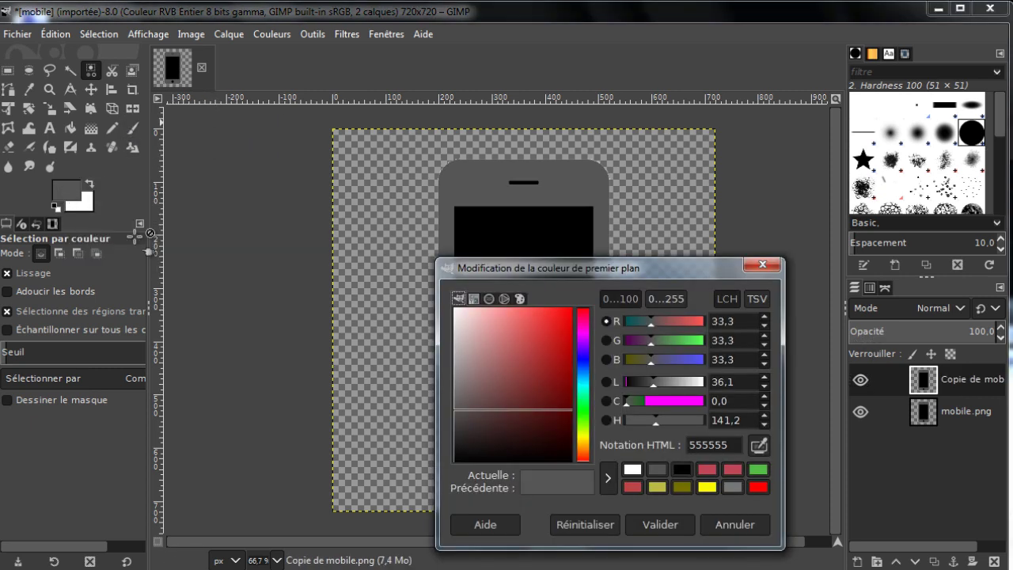
left_click_drag(528, 358, 642, 247)
left_click(668, 531)
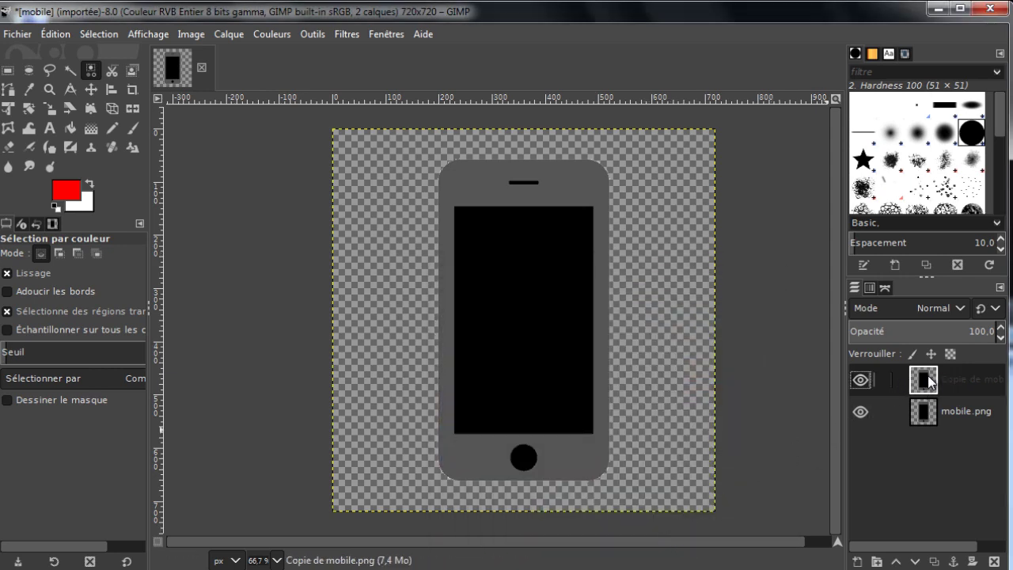
left_click(924, 417)
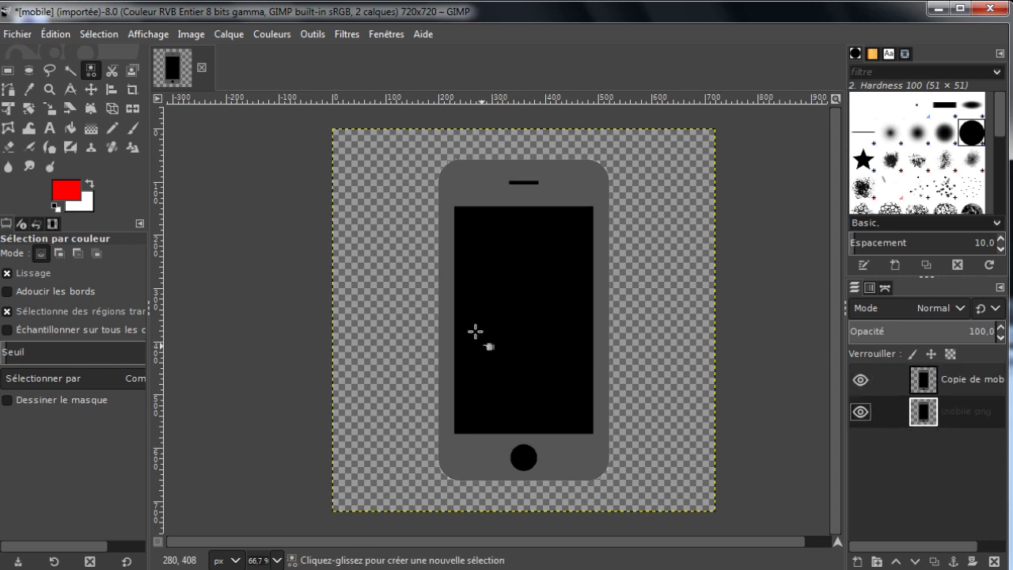
left_click_drag(470, 313, 549, 344)
left_click(932, 385)
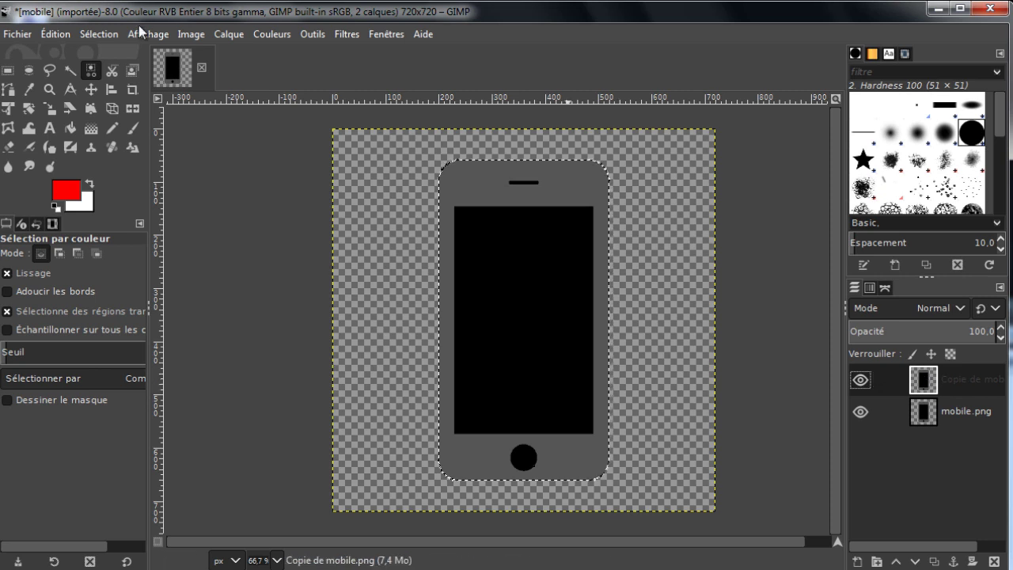
Set the Pencil's brush size to 14.49 and clear the selection around the phone.
left_click(115, 130)
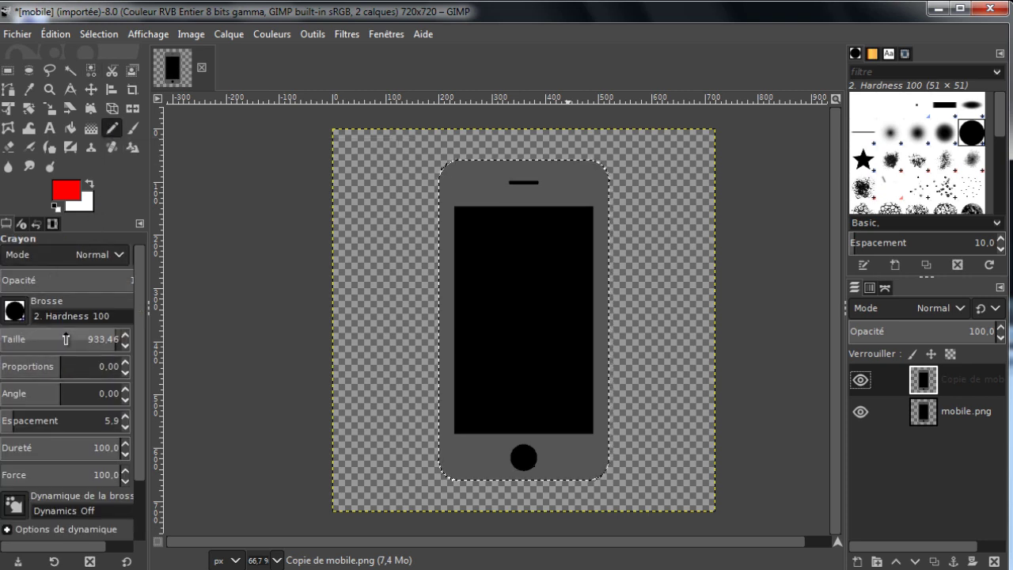
left_click_drag(66, 339, 9, 340)
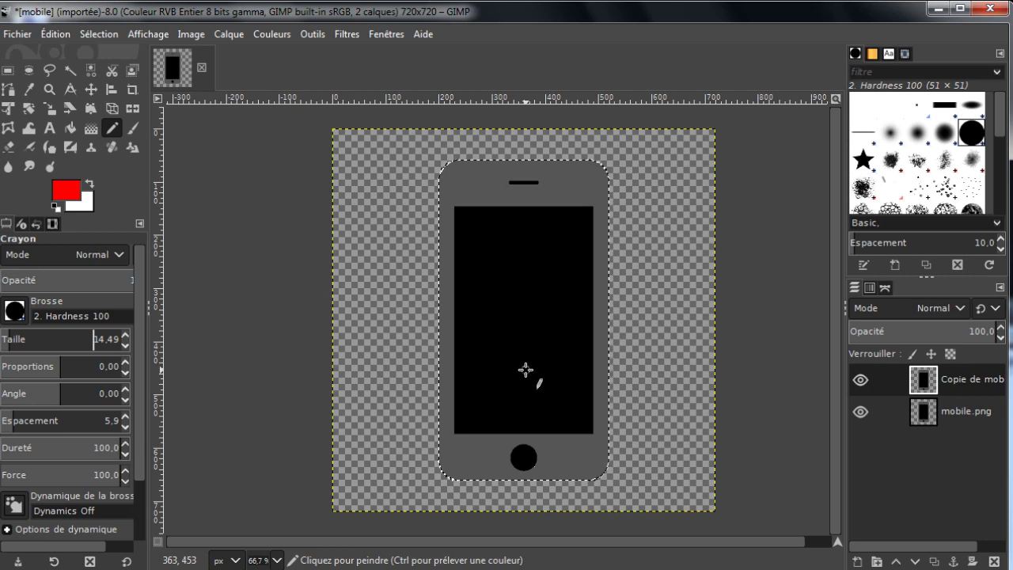
left_click(99, 35)
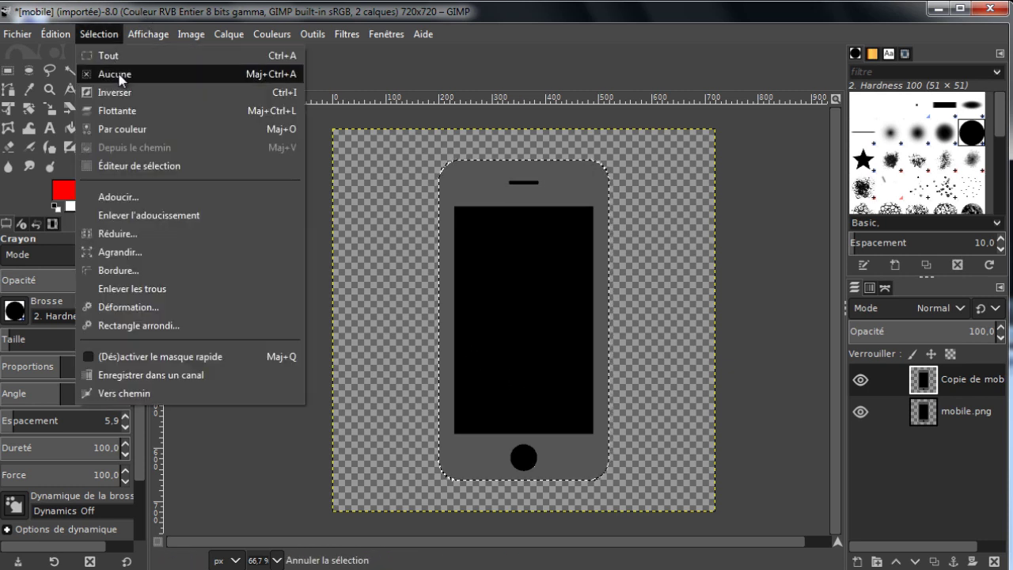
left_click(119, 76)
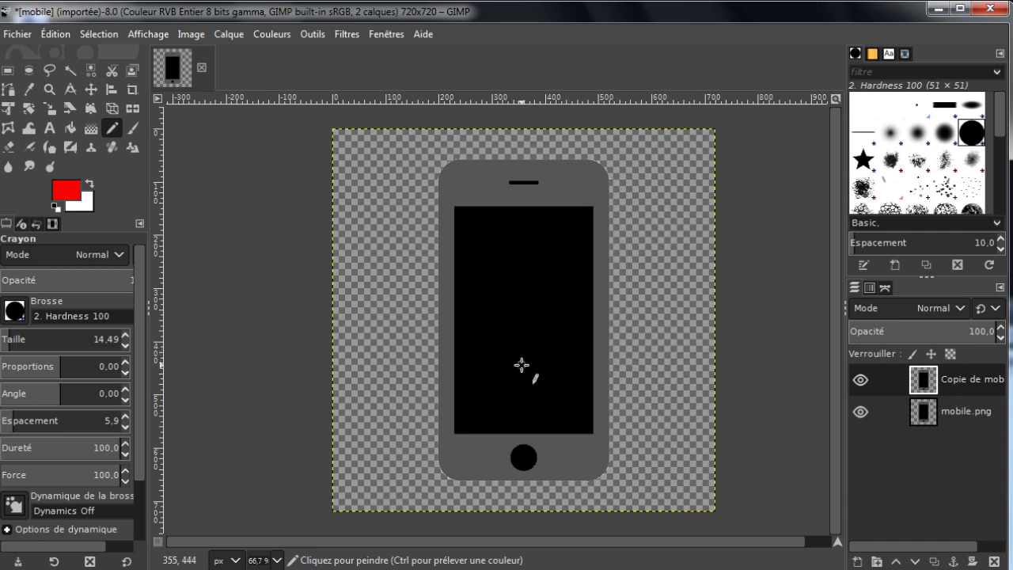
Draw a closed red heart outline on the phone's black screen in the copied layer and fill its inside with red.
mouse_move(521, 364)
left_mouse_down()
mouse_move(476, 302)
mouse_move(489, 282)
mouse_move(524, 297)
mouse_move(533, 283)
mouse_move(559, 281)
mouse_move(569, 298)
mouse_move(560, 333)
mouse_move(522, 367)
left_mouse_up()
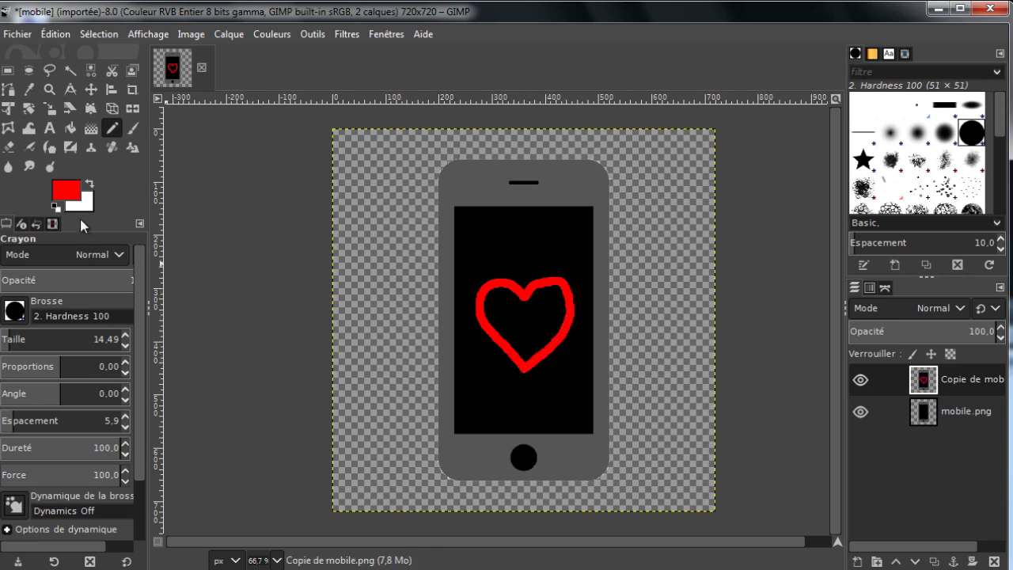
left_click(75, 126)
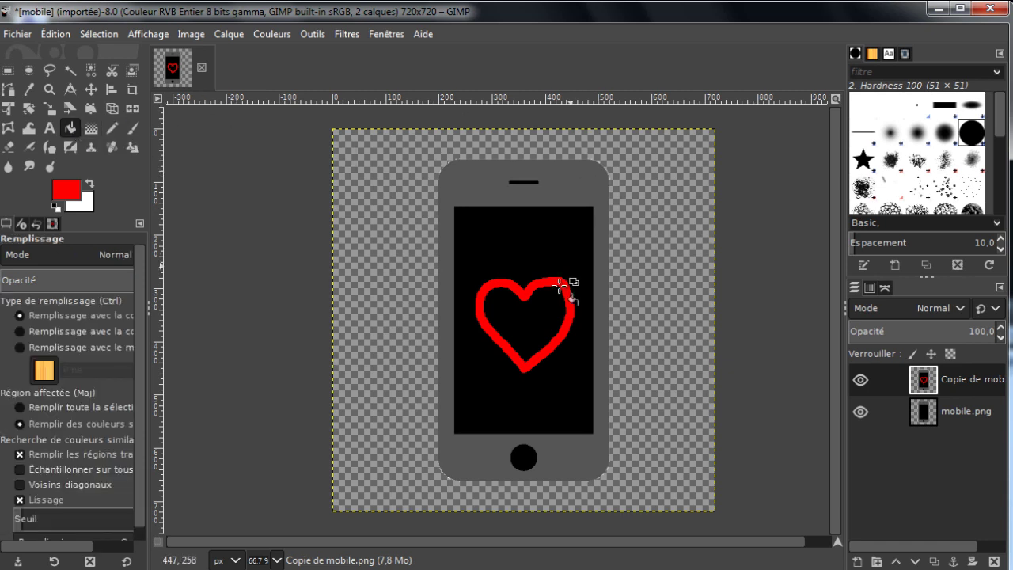
left_click(546, 316)
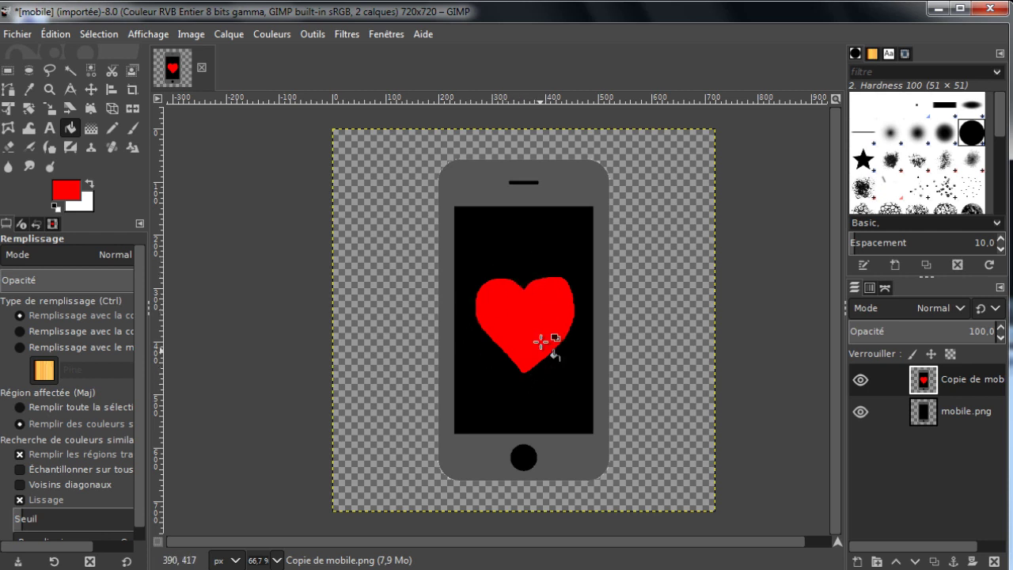
Duplicate the heart layer and rotate the new copy by 2.83° about its centre.
left_click(930, 381)
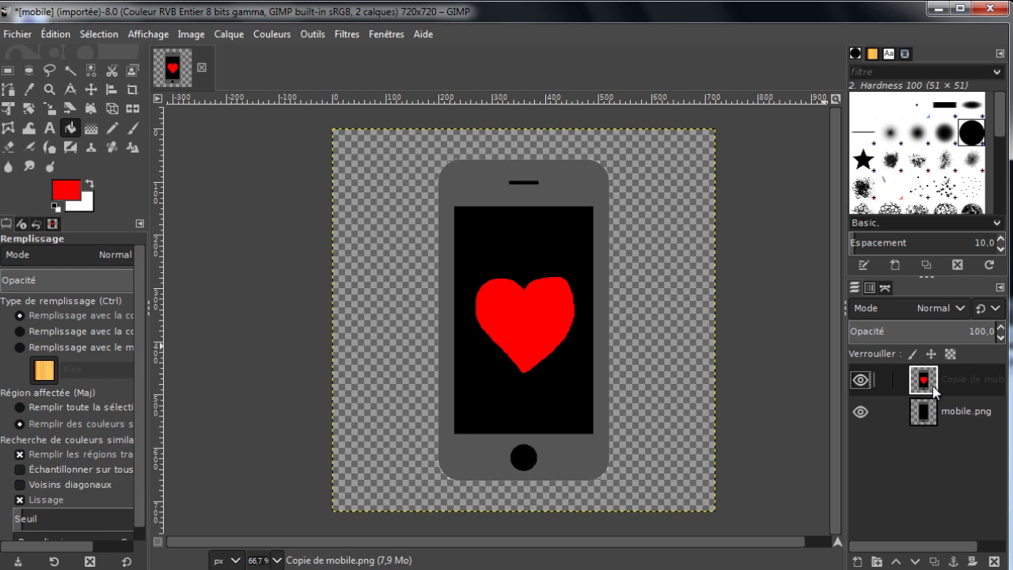
left_click(935, 560)
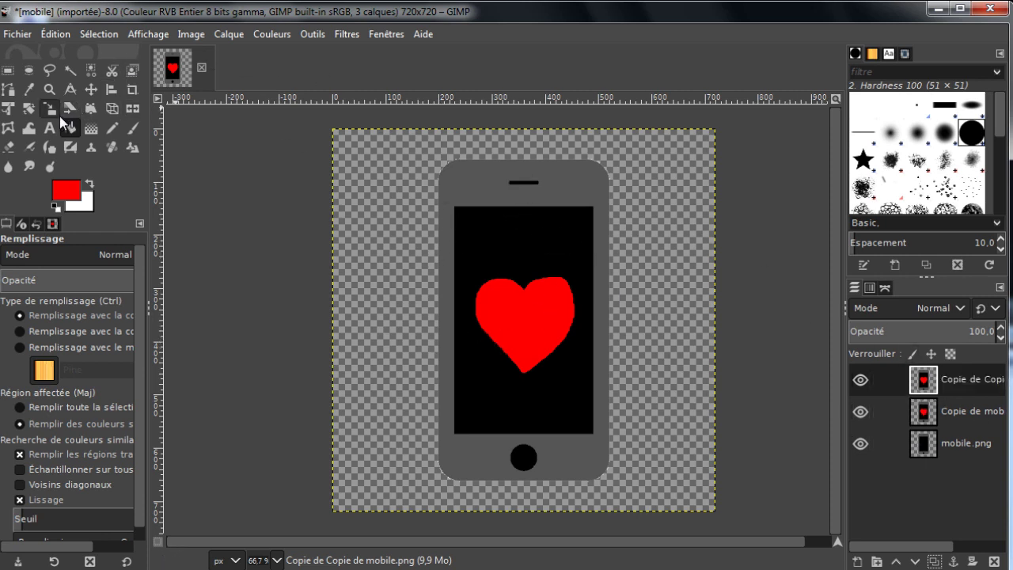
left_click(30, 109)
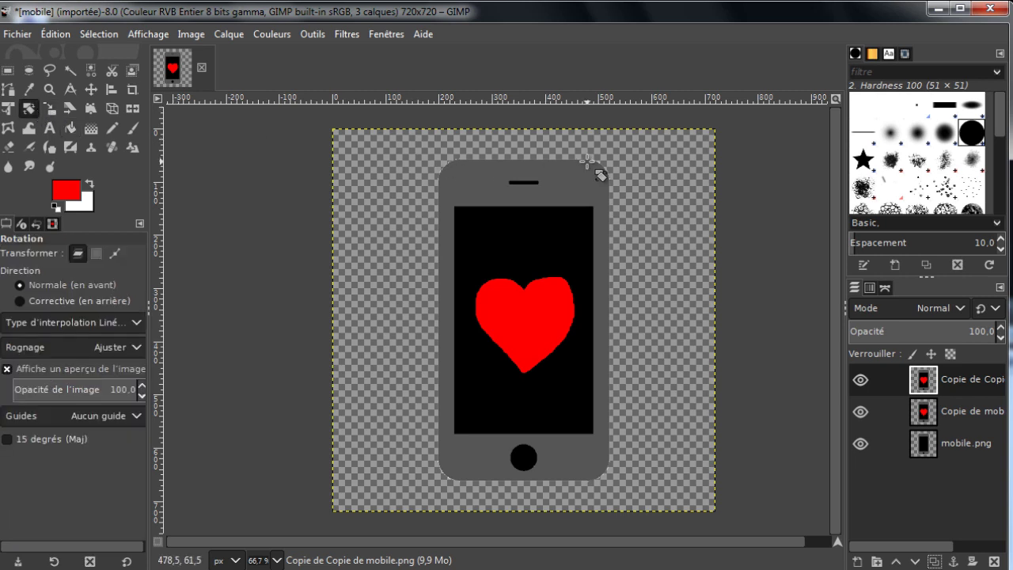
left_click_drag(594, 178, 602, 179)
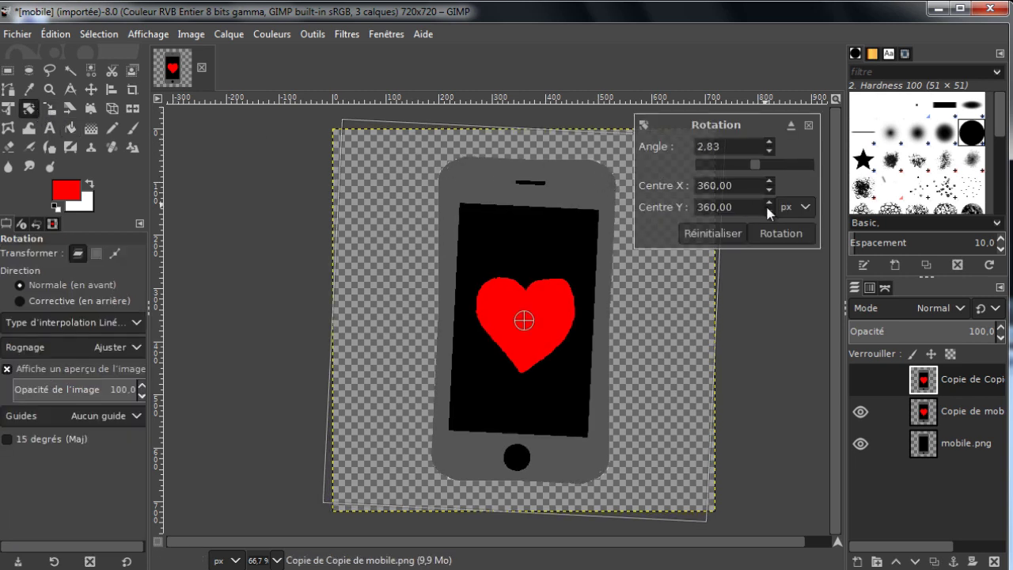
left_click(783, 235)
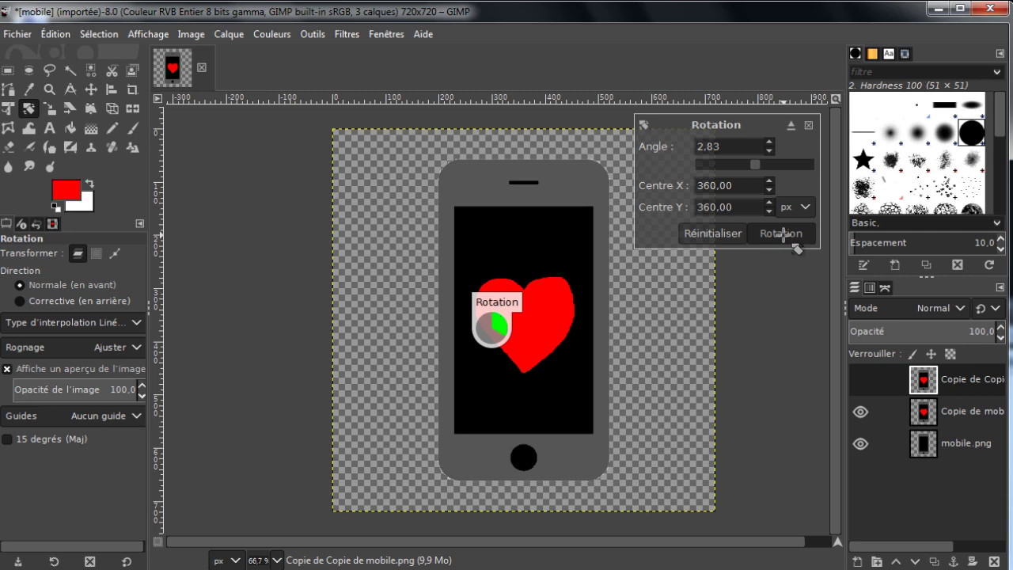
Make red the background colour, sample the phone body's grey as the foreground colour, and return to the Pencil.
left_click(112, 128)
left_click(89, 184)
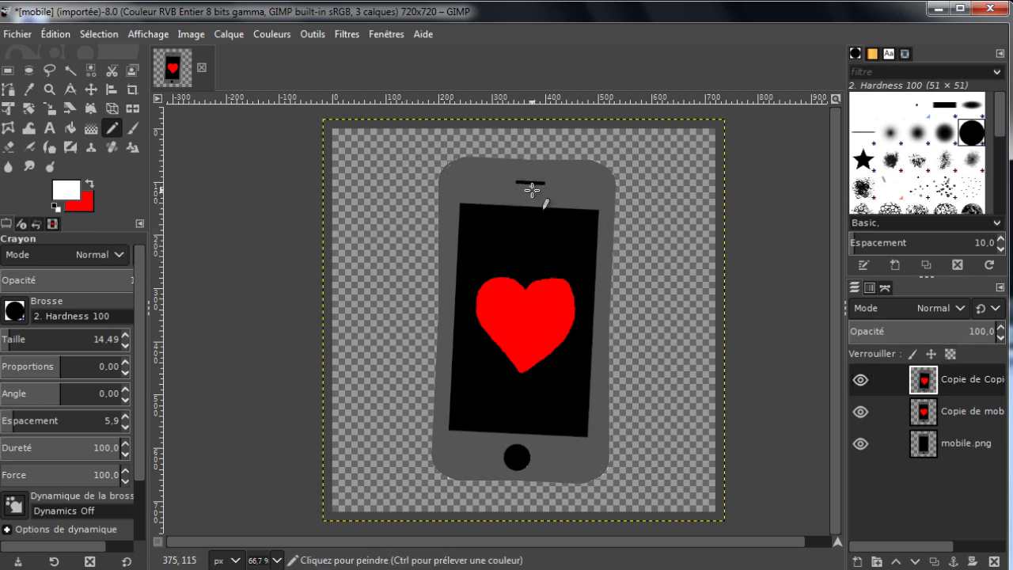
left_click(31, 93)
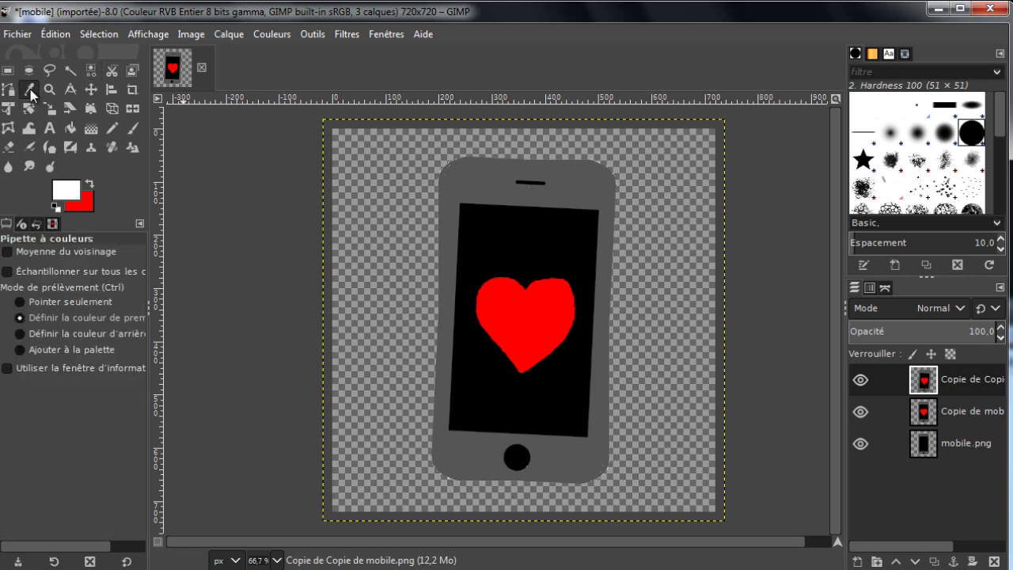
left_click(595, 196)
left_click(112, 128)
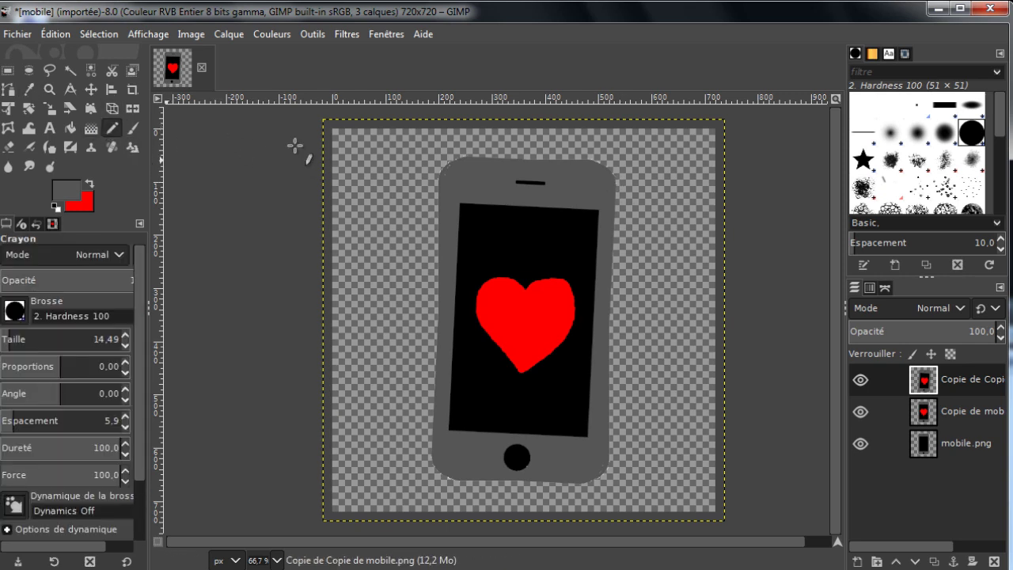
Draw a short wavy grey vibration line beside each of the tilted phone's four corners on the topmost layer.
left_click_drag(641, 163, 653, 205)
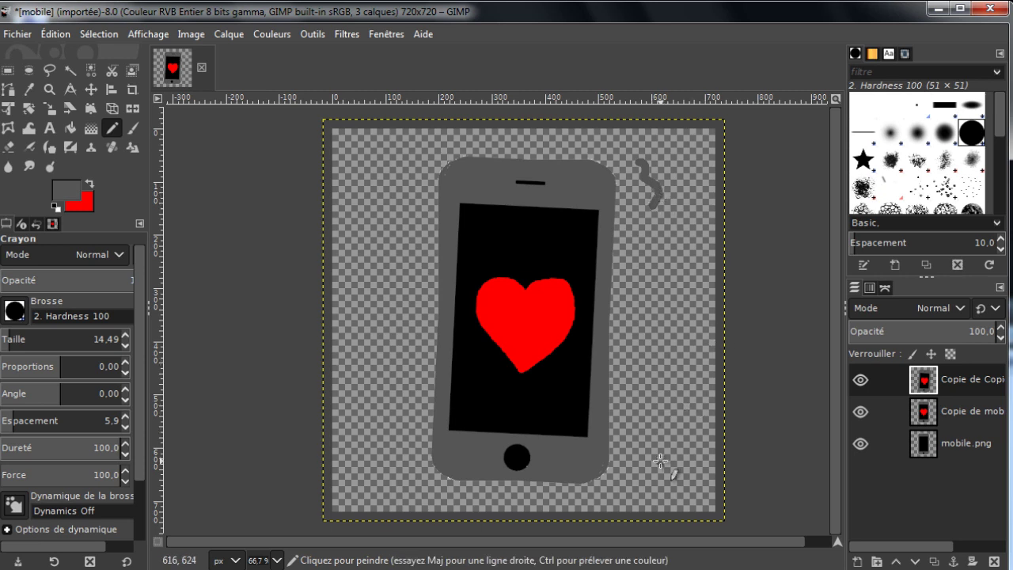
left_click_drag(665, 472, 623, 496)
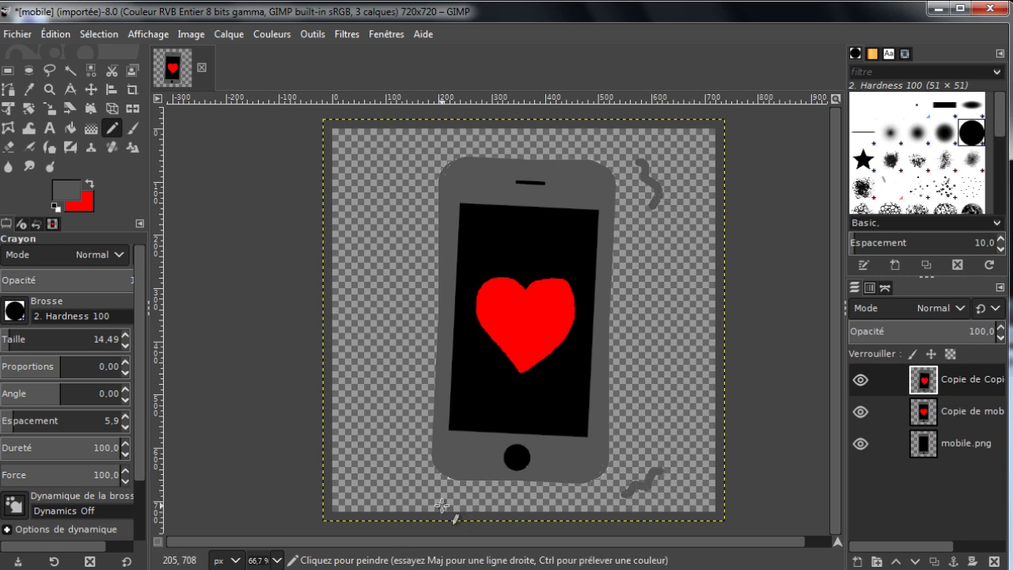
left_click_drag(444, 505, 405, 465)
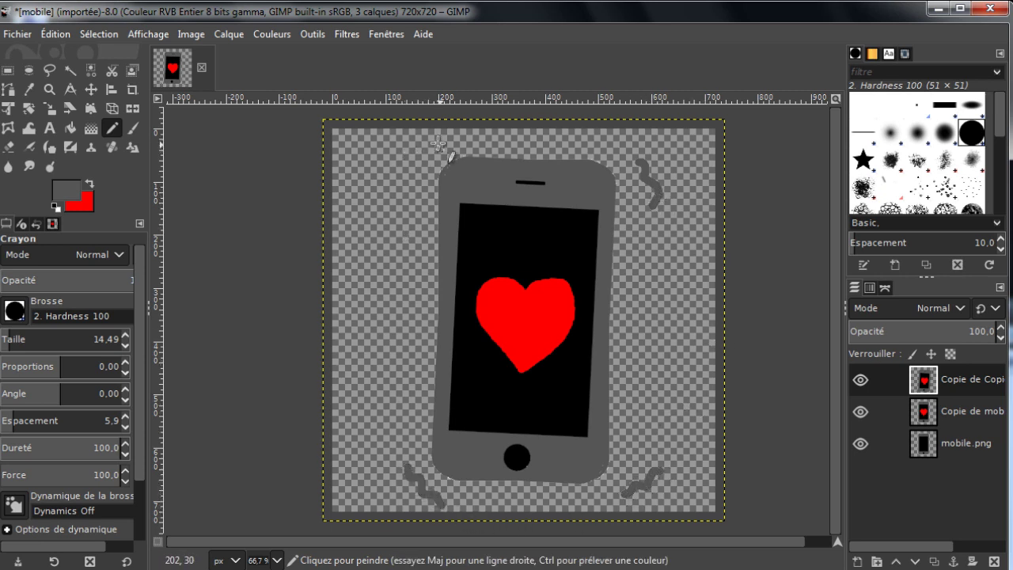
left_click_drag(438, 141, 416, 182)
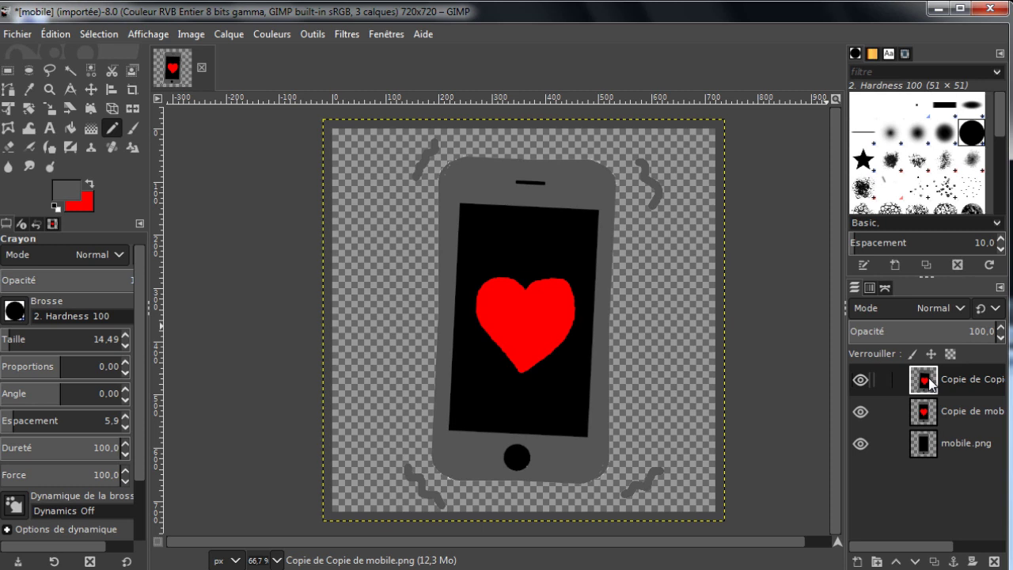
Duplicate the layer with the vibration lines and rotate the new copy by -4.86° about its centre.
left_click(935, 562)
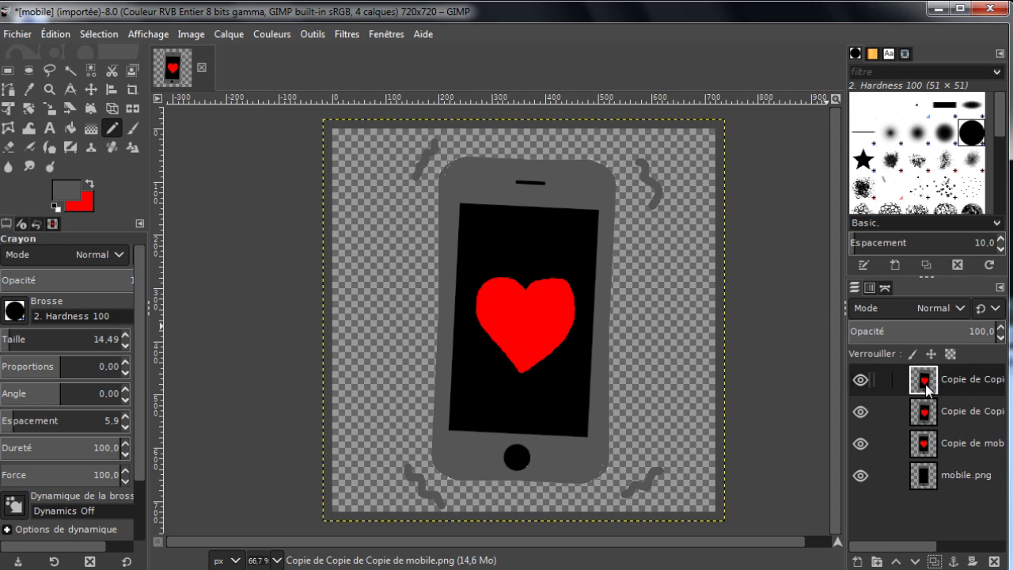
left_click(32, 110)
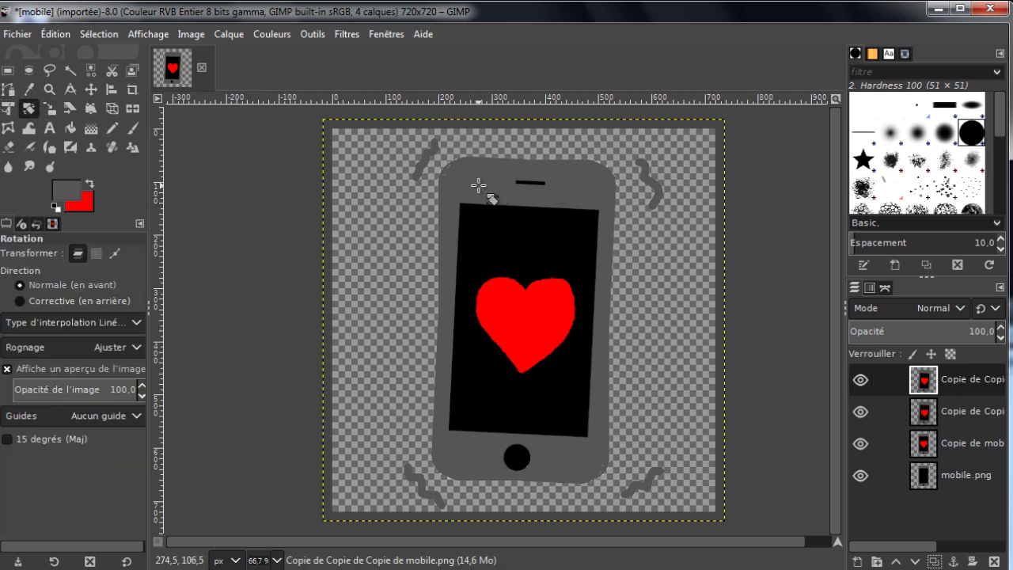
left_click_drag(478, 186, 468, 191)
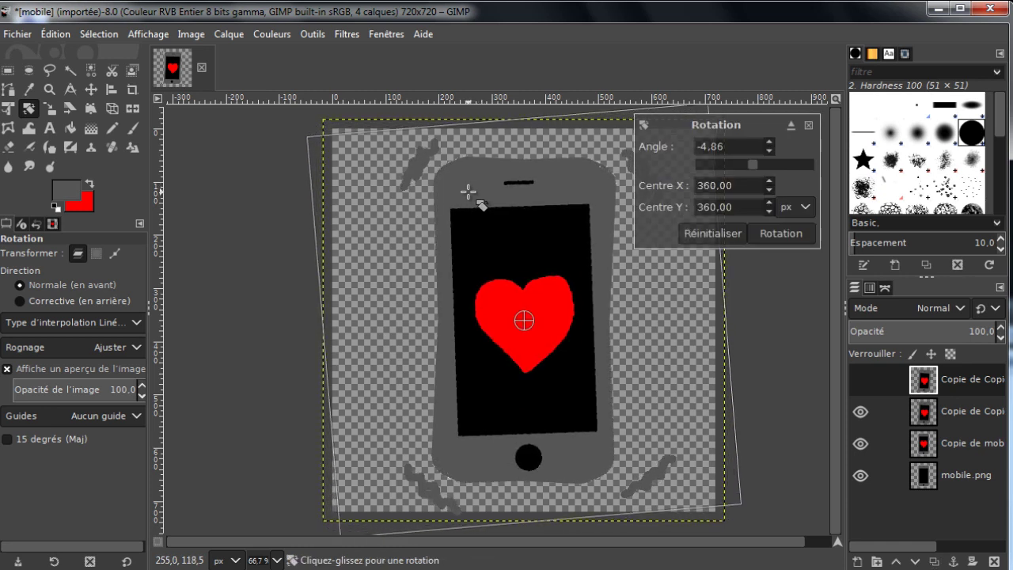
left_click(780, 232)
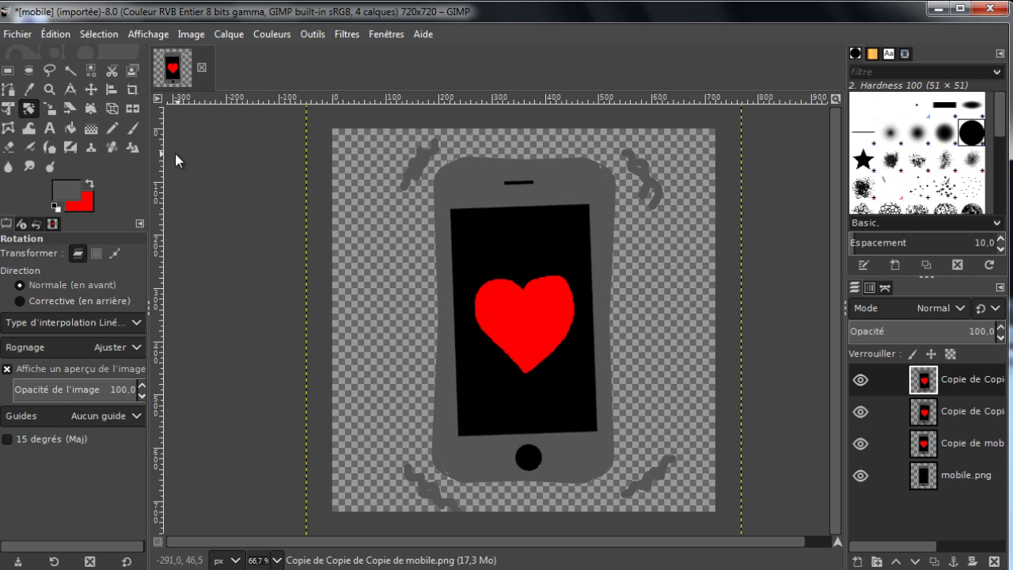
With the Pencil, draw a second wavy grey vibration line outside the existing one at each of the phone's four corners.
left_click(112, 128)
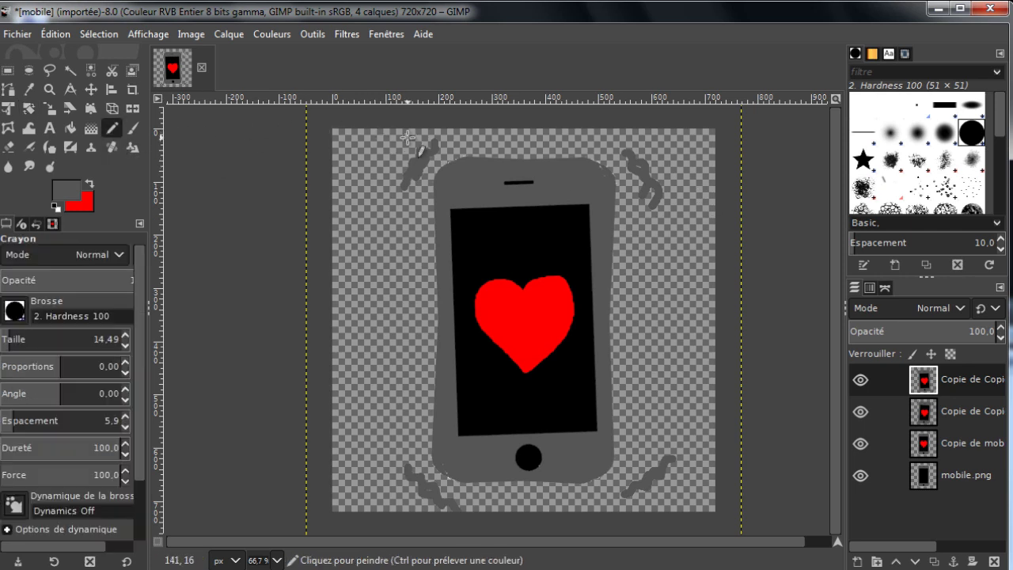
left_click_drag(404, 135, 368, 190)
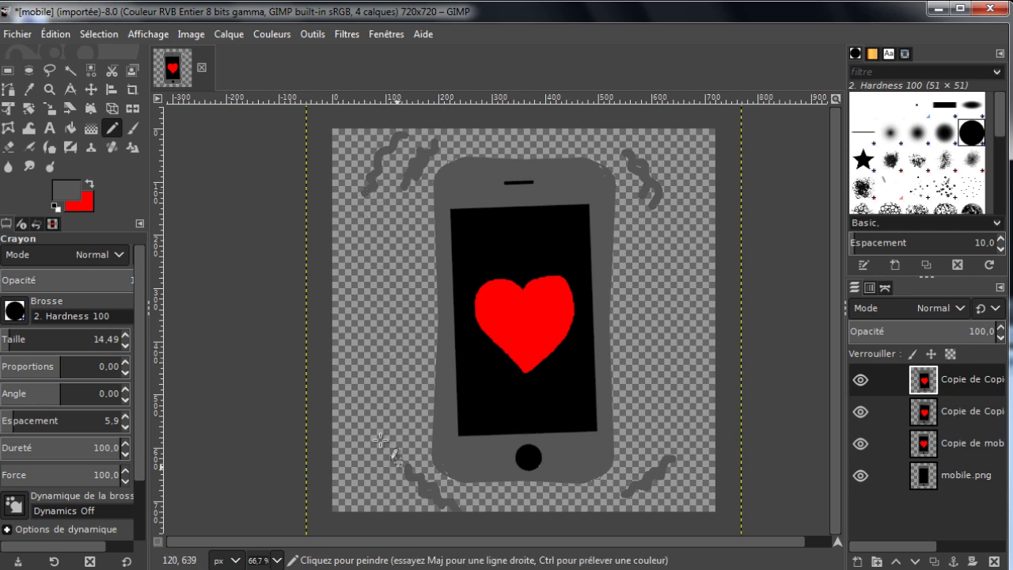
left_click_drag(360, 453, 362, 476)
left_click_drag(374, 490, 394, 507)
mouse_move(716, 457)
left_mouse_down()
mouse_move(714, 479)
mouse_move(697, 495)
mouse_move(653, 507)
left_mouse_up()
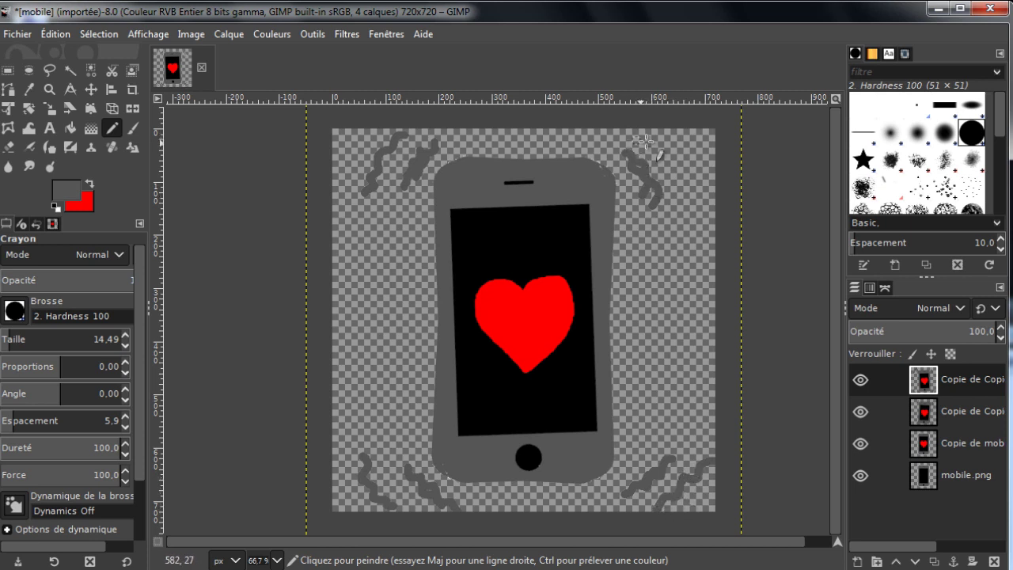
mouse_move(645, 140)
left_mouse_down()
mouse_move(667, 134)
mouse_move(686, 159)
mouse_move(695, 214)
left_mouse_up()
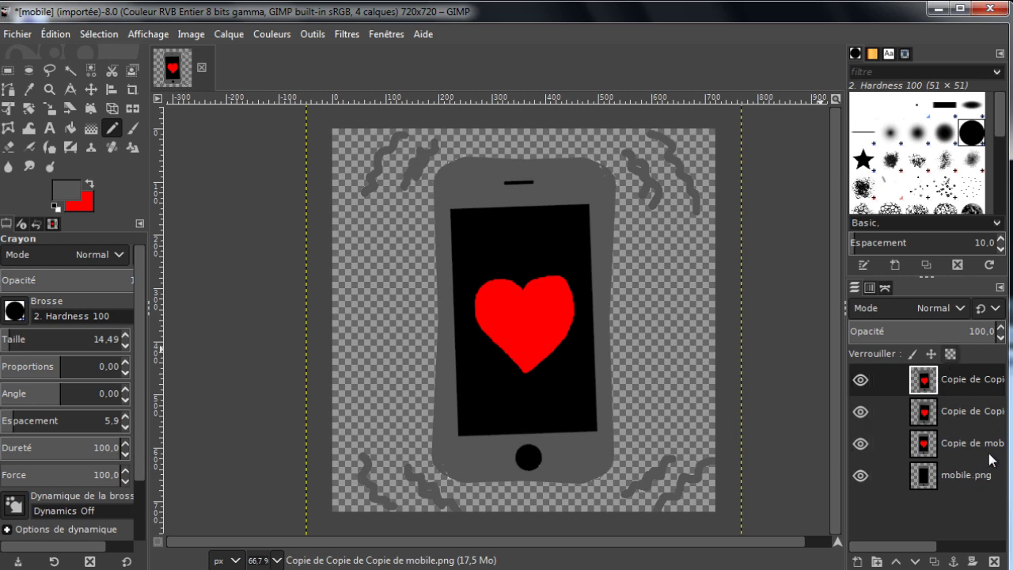
Rename the four layers 1, 2, 3 and 4, from the bottom of the stack to the top.
left_click(967, 479)
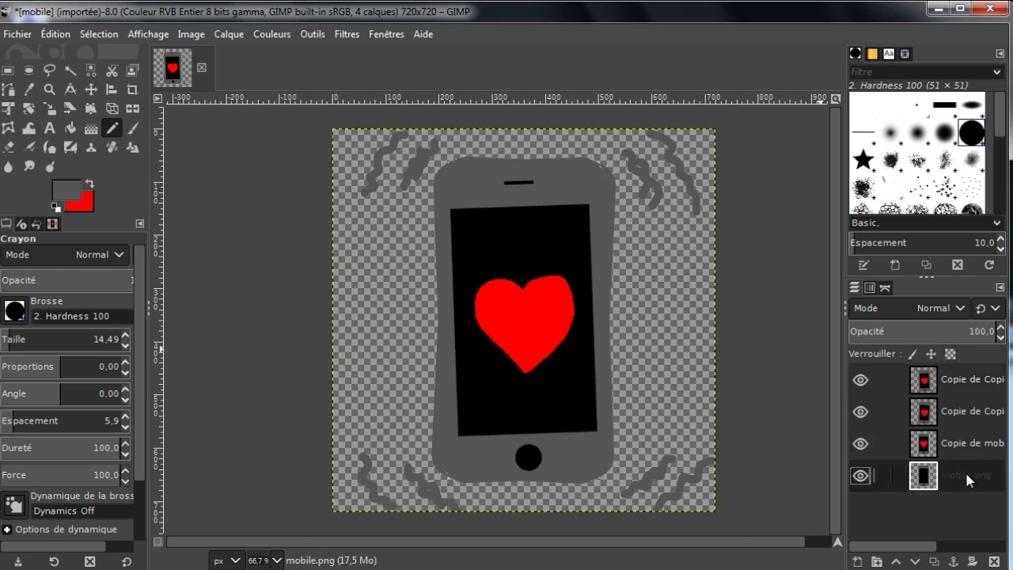
double_click(967, 476)
type("1")
double_click(964, 444)
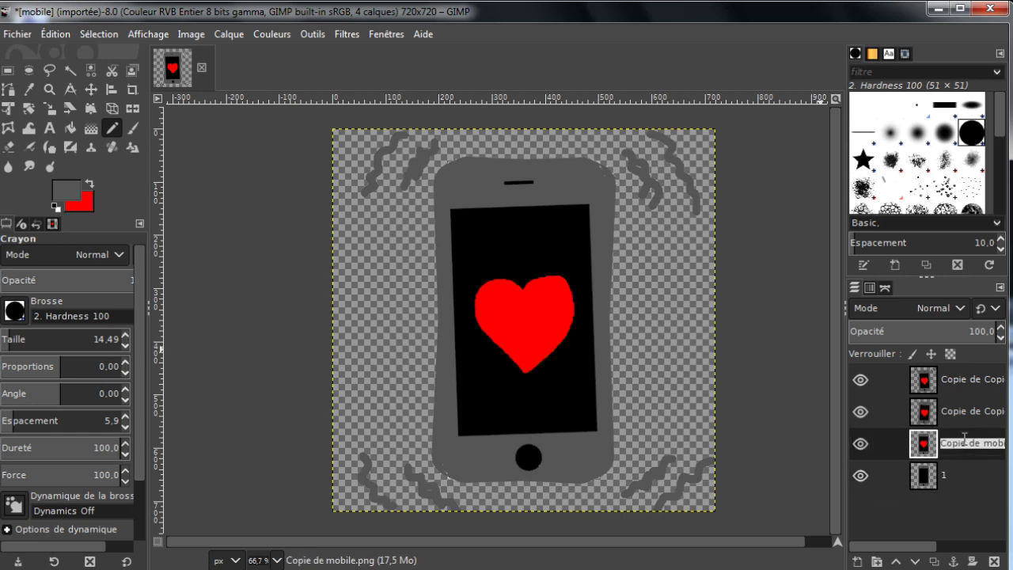
type("2")
double_click(957, 411)
type("3")
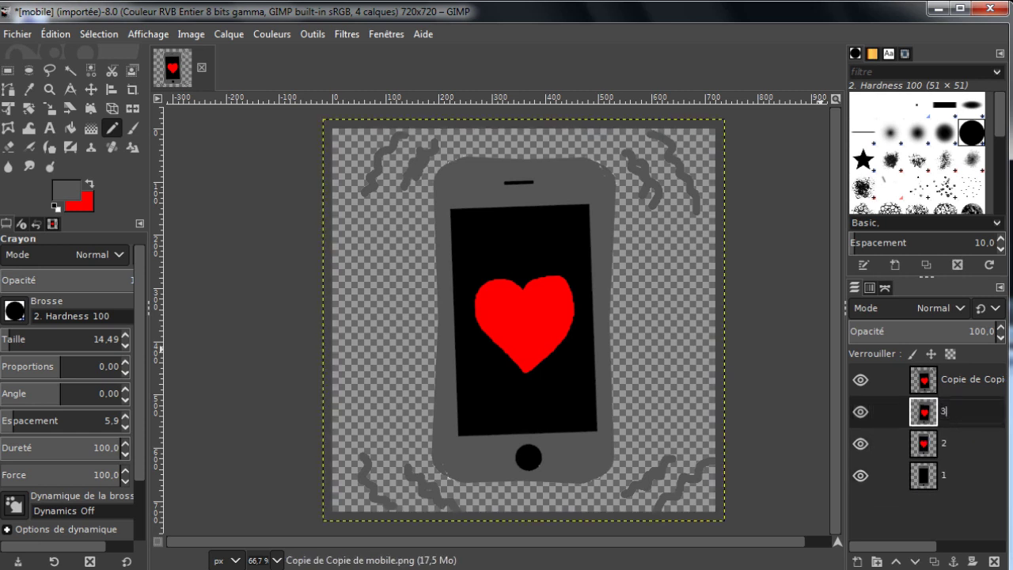
double_click(954, 380)
type("4")
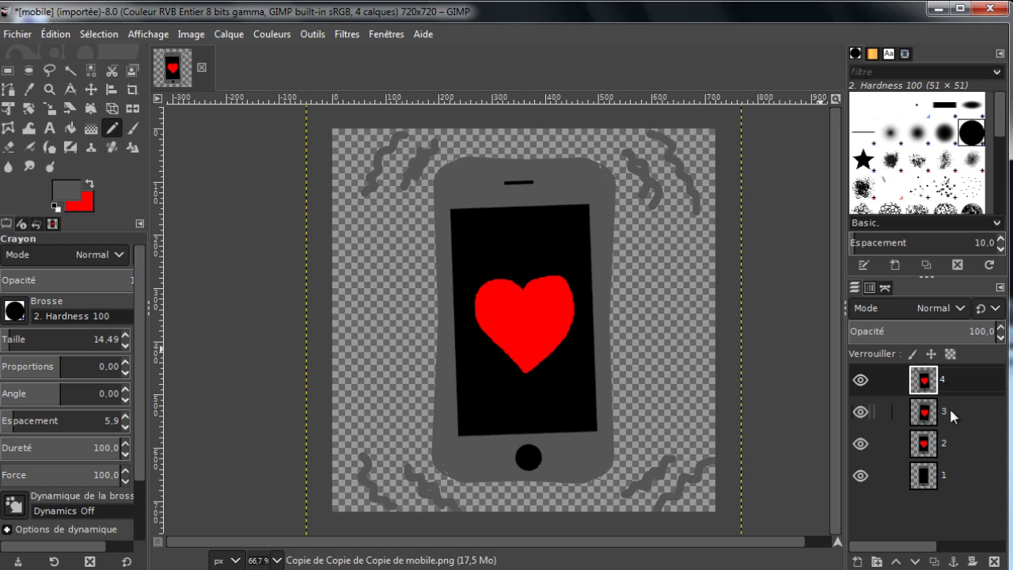
Duplicate layer 2 and raise the copy to the top of the layer stack.
left_click(924, 475)
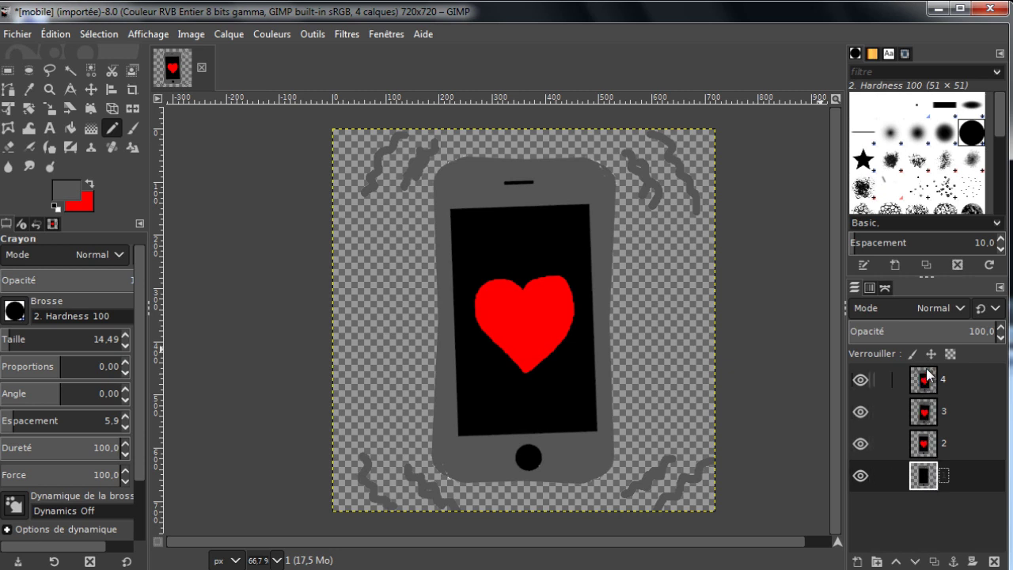
left_click(934, 445)
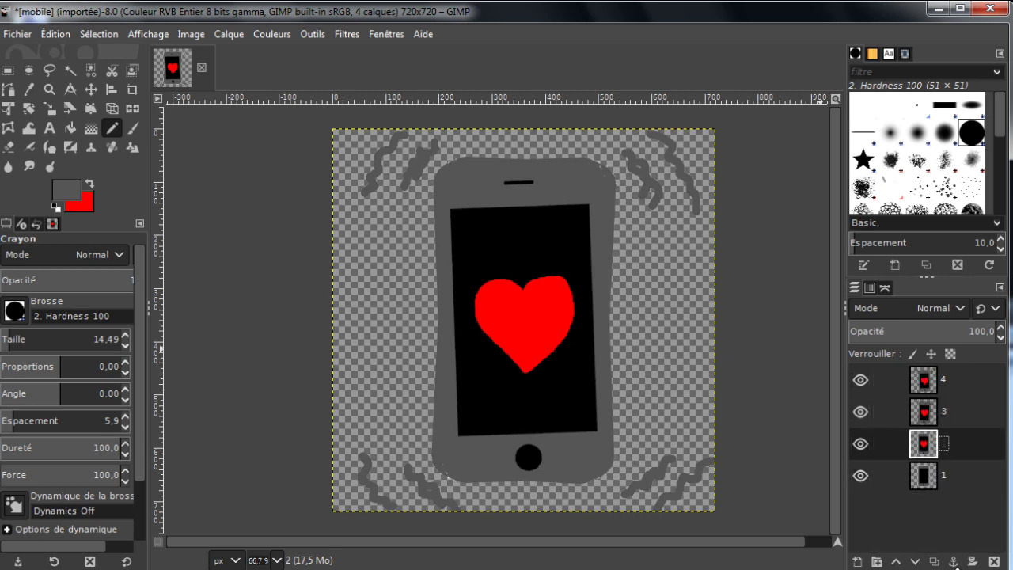
left_click(934, 562)
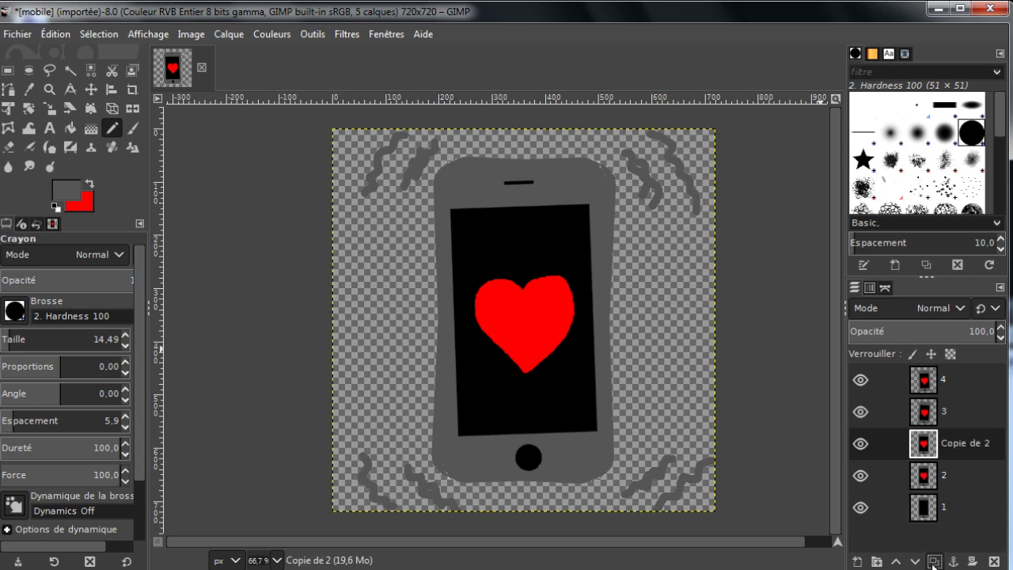
double_click(922, 442)
left_click_drag(924, 440, 924, 366)
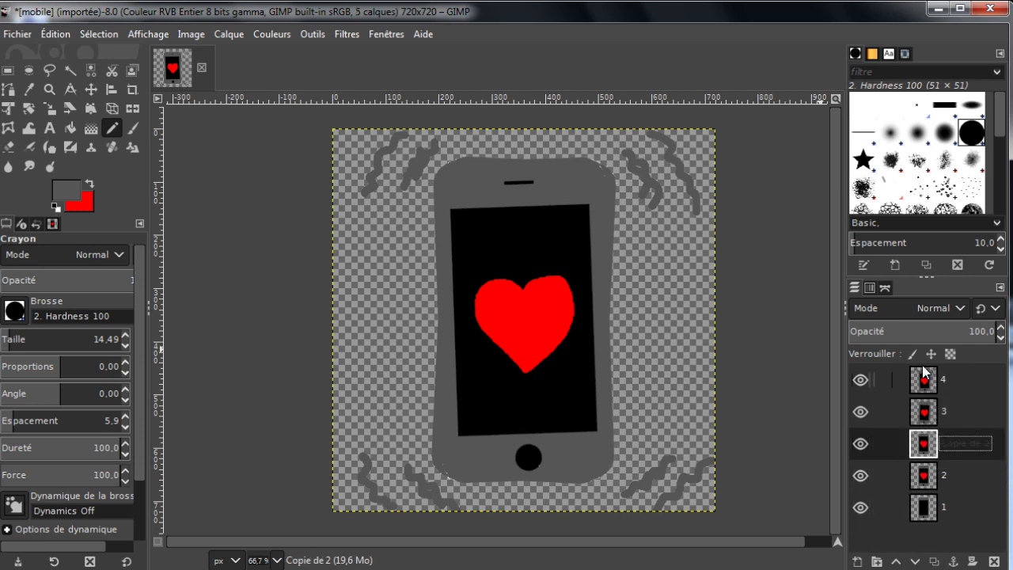
left_click(897, 562)
left_click(897, 562)
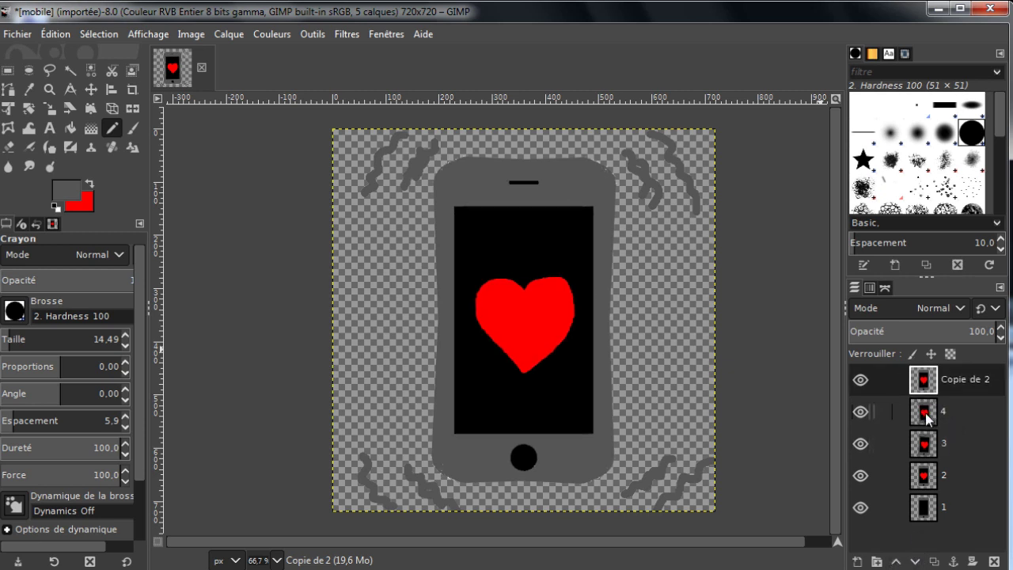
Duplicate layer 3 and place the copy between layer 4 and the copy of layer 2.
left_click(931, 450)
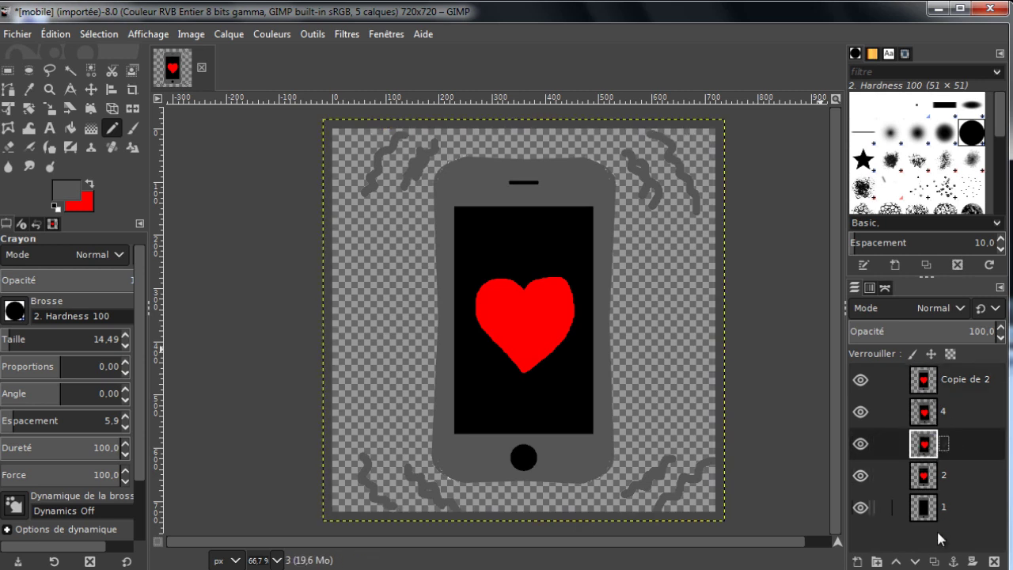
left_click(932, 562)
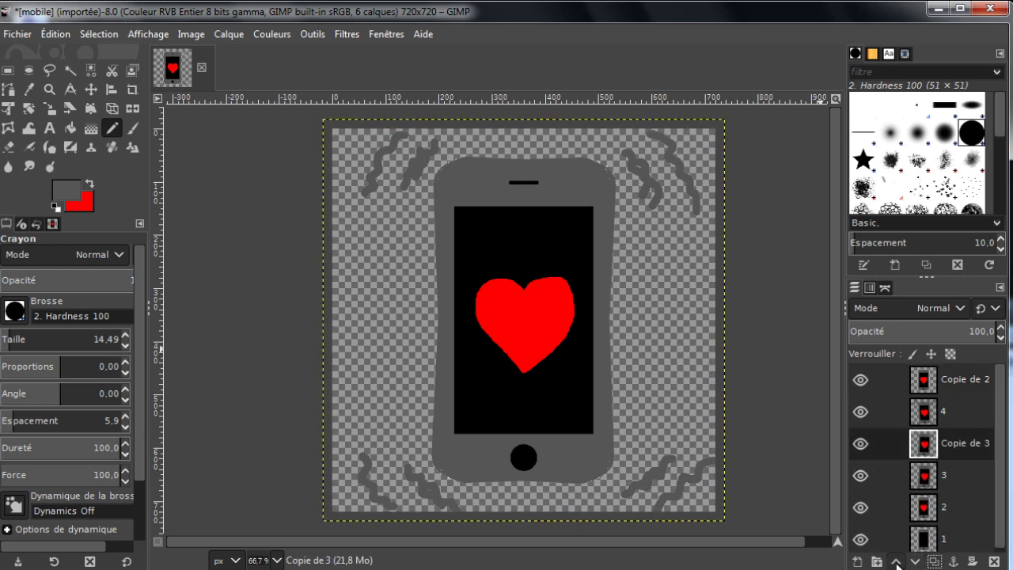
left_click(896, 562)
left_click(896, 562)
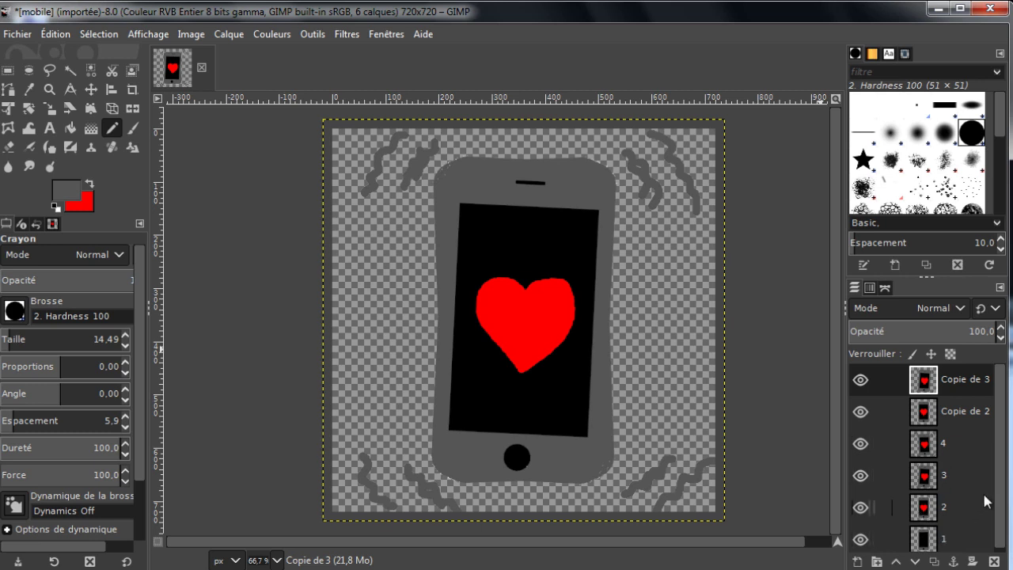
scroll(1000, 503, "down", 1)
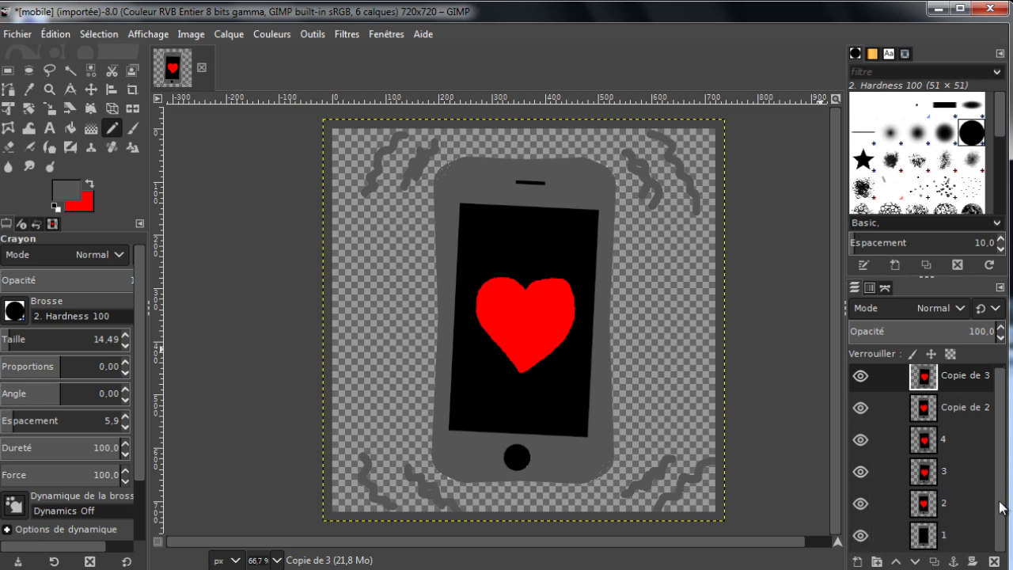
double_click(946, 377)
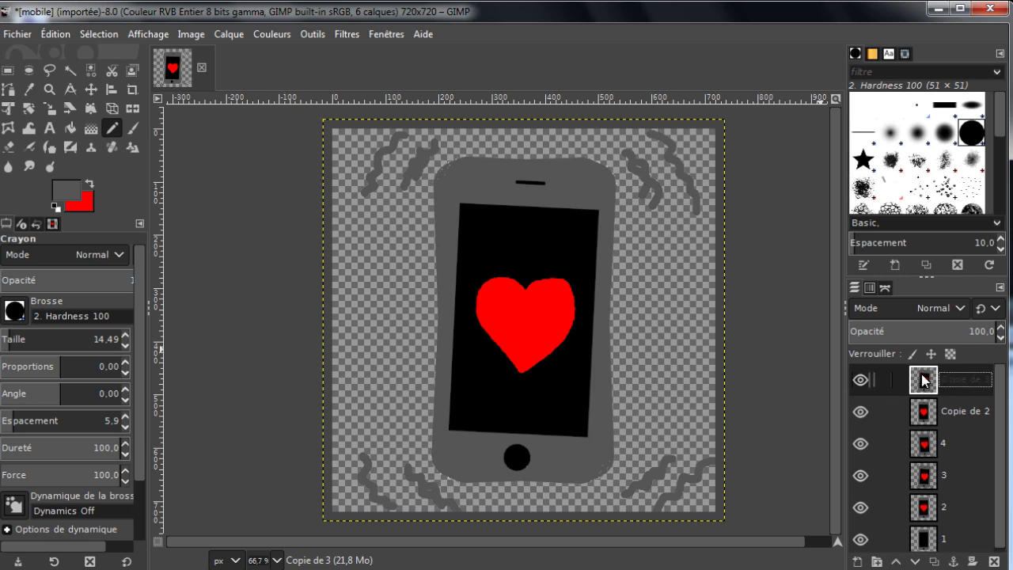
left_click(915, 561)
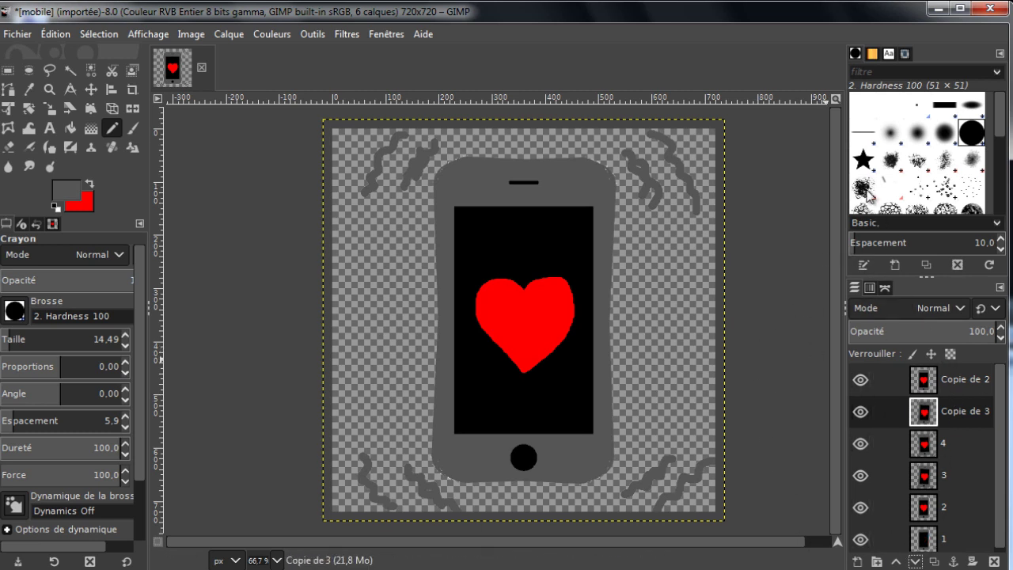
Export the image as mobile.gif in the mobile folder, cropping all layers to the image bounds.
left_click(21, 40)
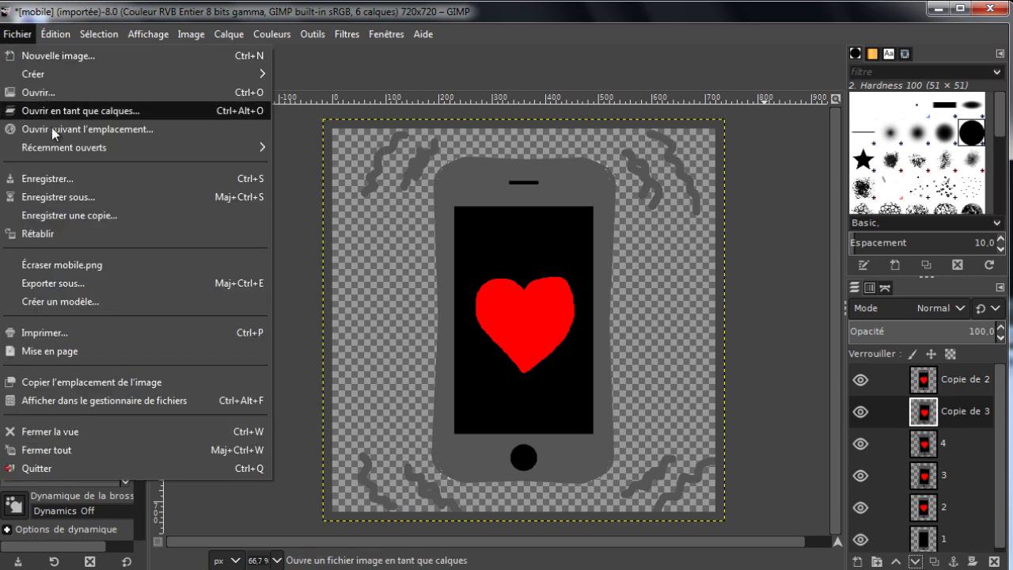
left_click(77, 285)
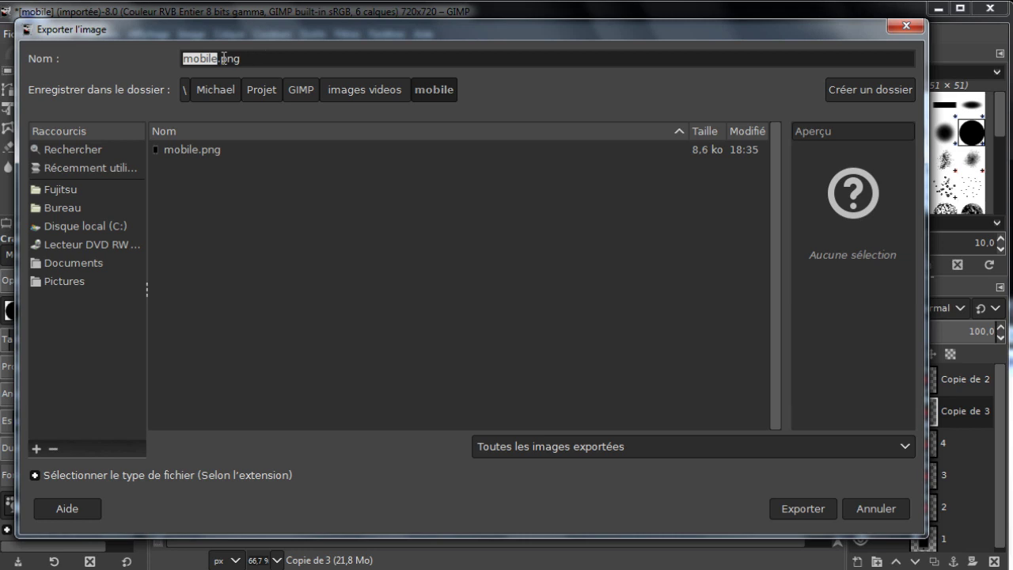
left_click_drag(221, 59, 258, 59)
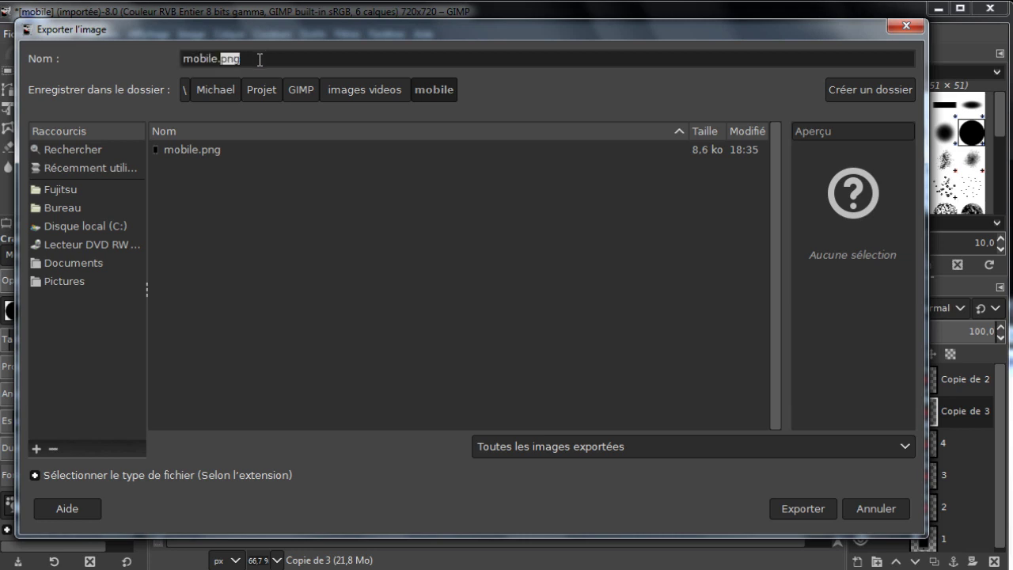
left_click(259, 60)
key("shift+Left")
key("shift+Left")
key("shift+Left")
type("gif")
left_click(811, 509)
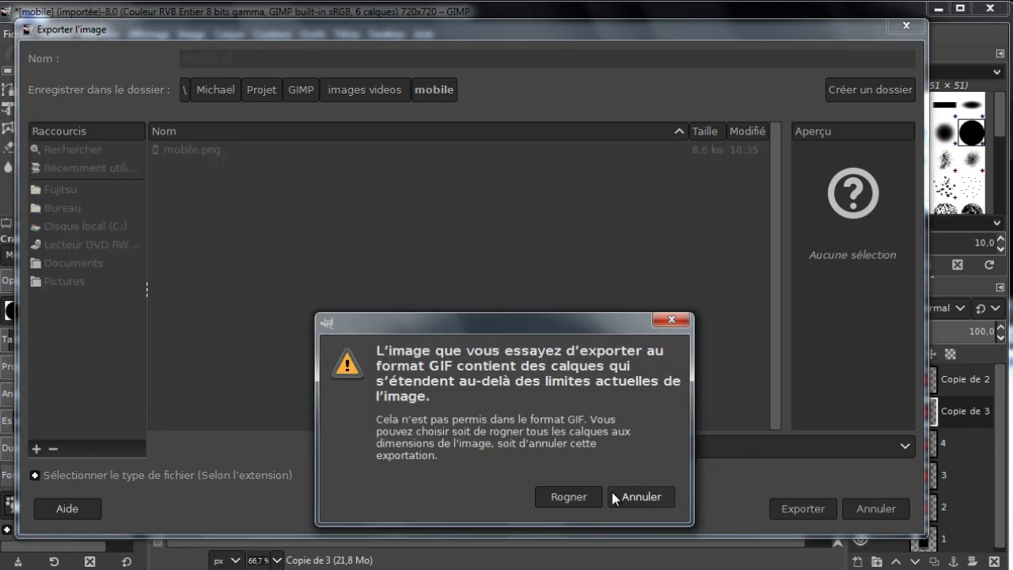
left_click(568, 497)
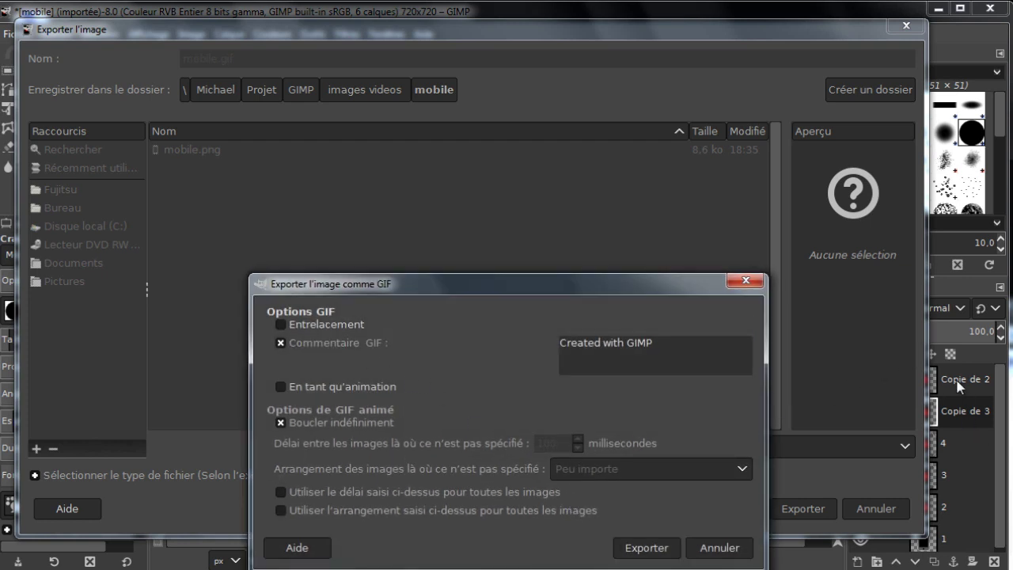
Exclude the GIF comment and set the GIF to export as an animation.
left_click(281, 345)
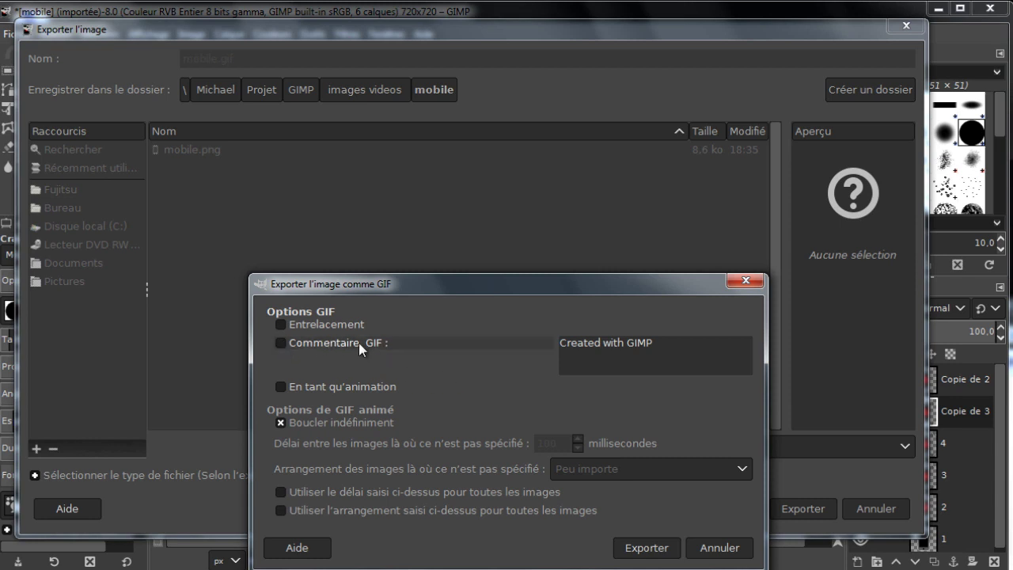
left_click_drag(660, 343, 564, 343)
left_click(575, 343)
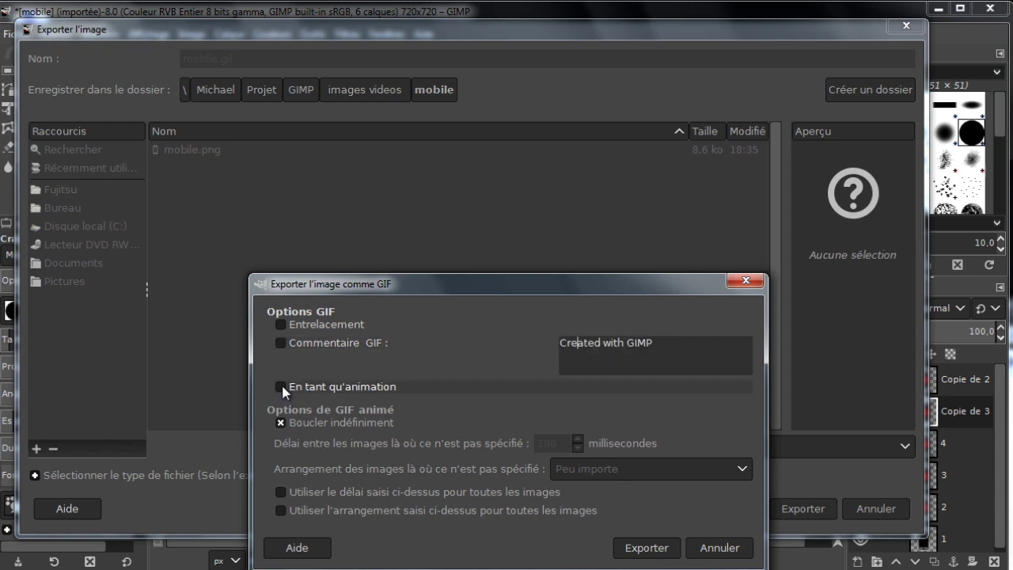
left_click(281, 387)
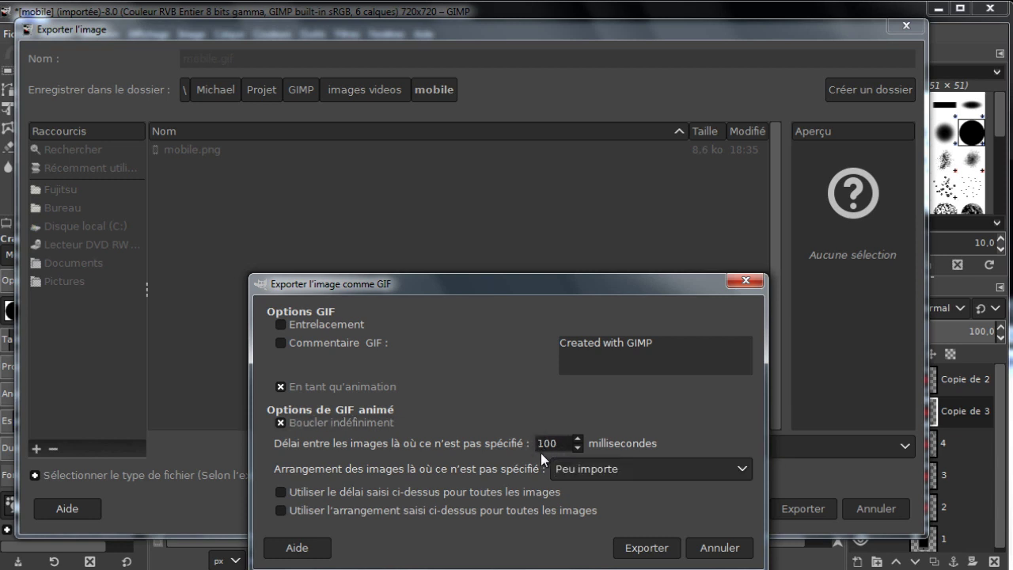
Set the frame arrangement to "Une image par calque (remplacer)", apply the entered delay and arrangement to all frames, and export the GIF.
left_click(636, 468)
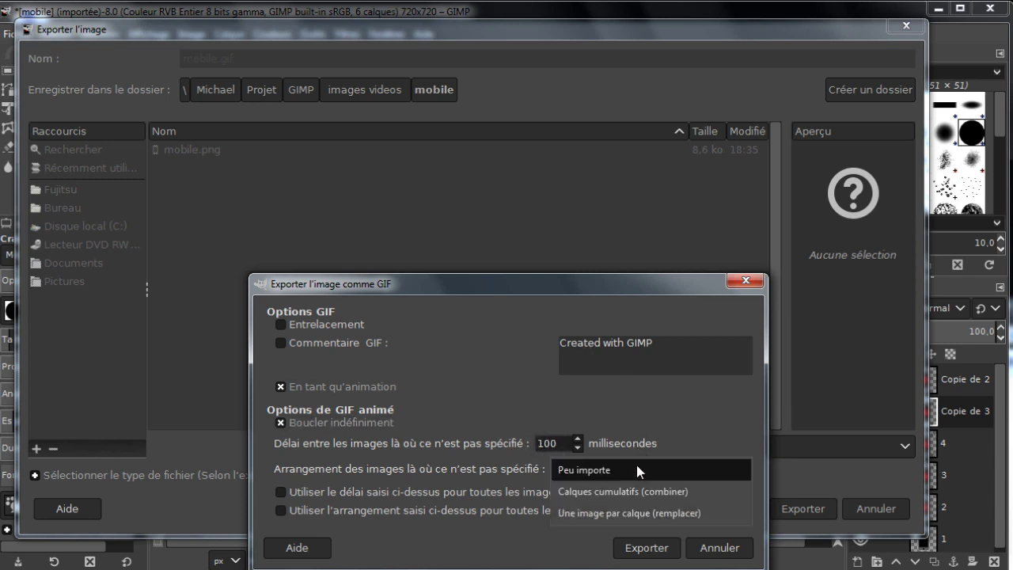
left_click(621, 516)
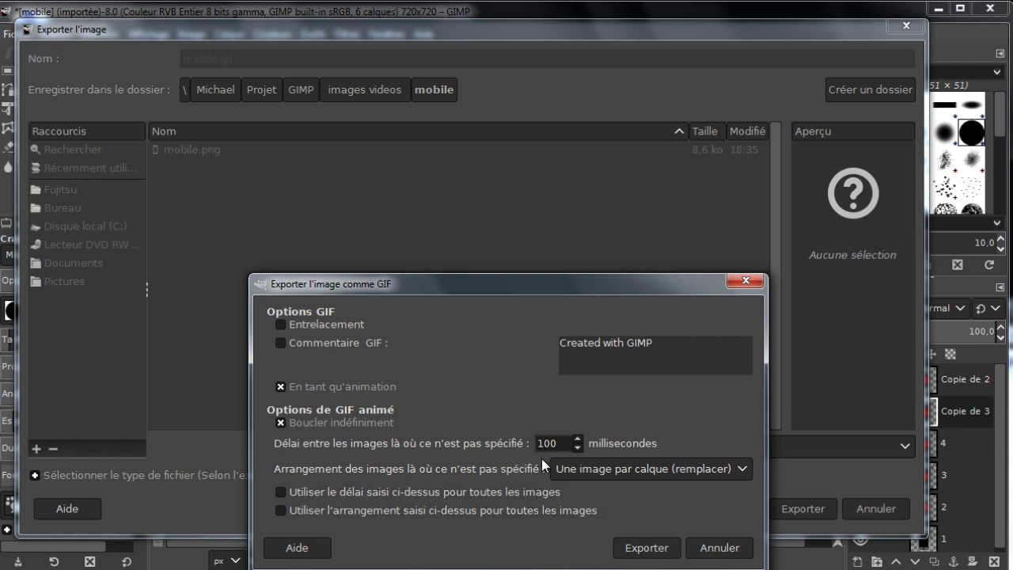
left_click(317, 498)
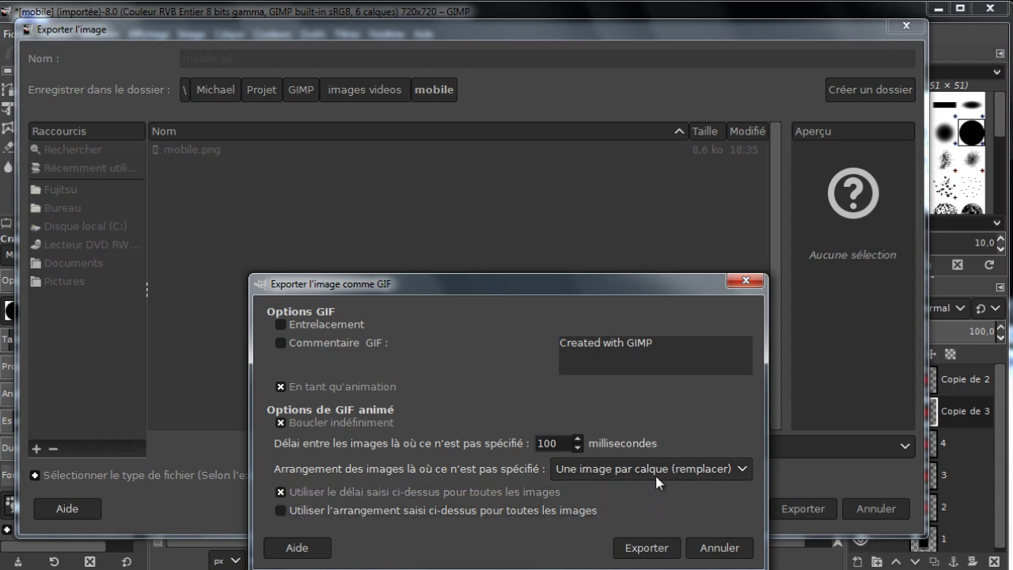
left_click(389, 518)
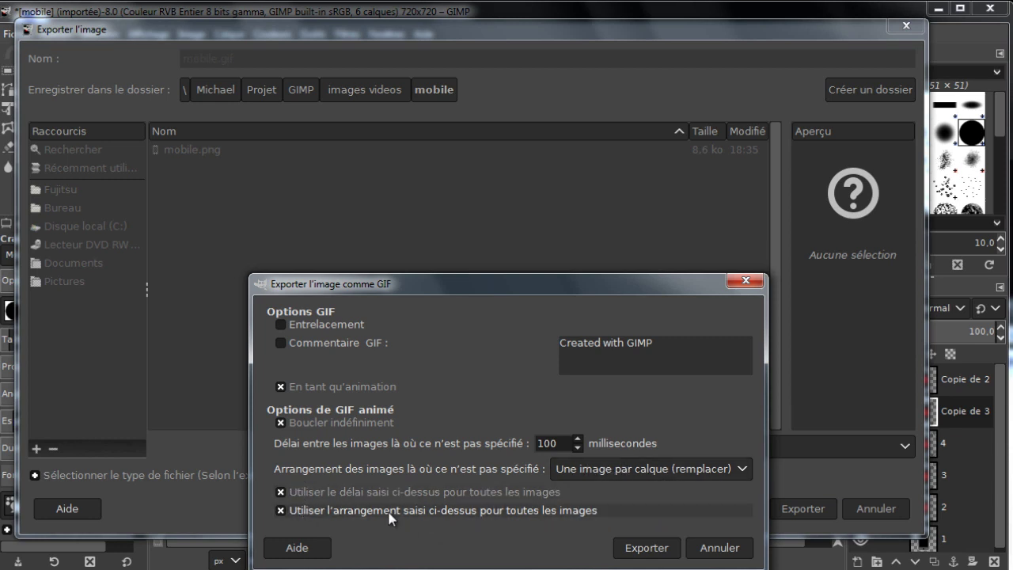
left_click(647, 548)
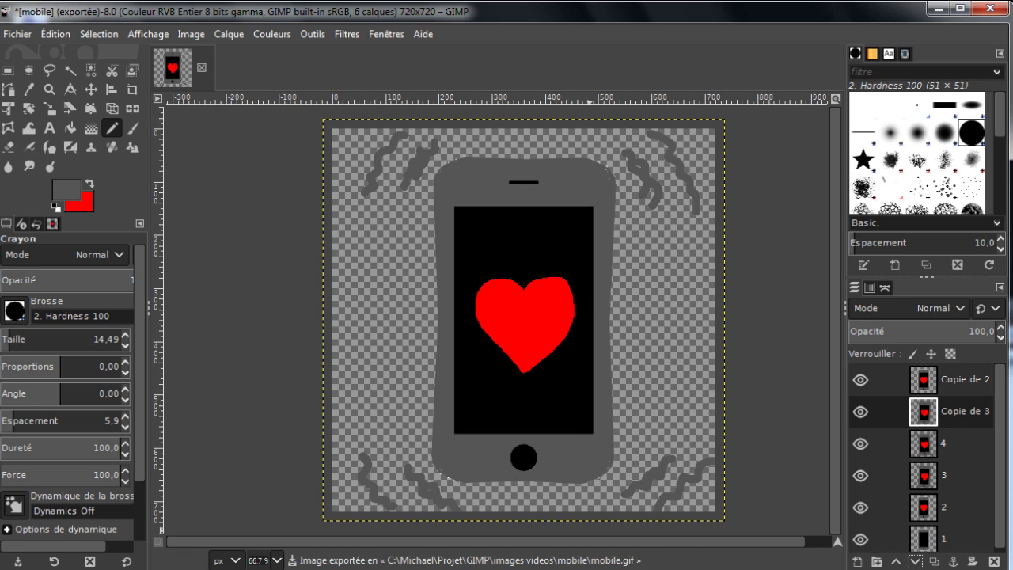
Switch to the file explorer and open the exported mobile.gif from the mobile folder to view the animation.
key("alt+Tab")
left_click(597, 340)
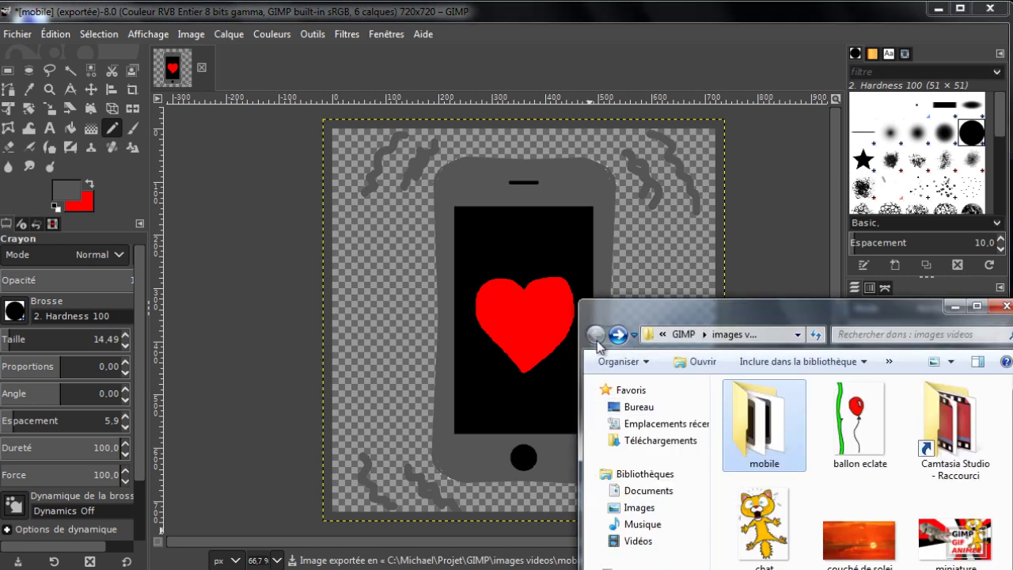
left_click(618, 334)
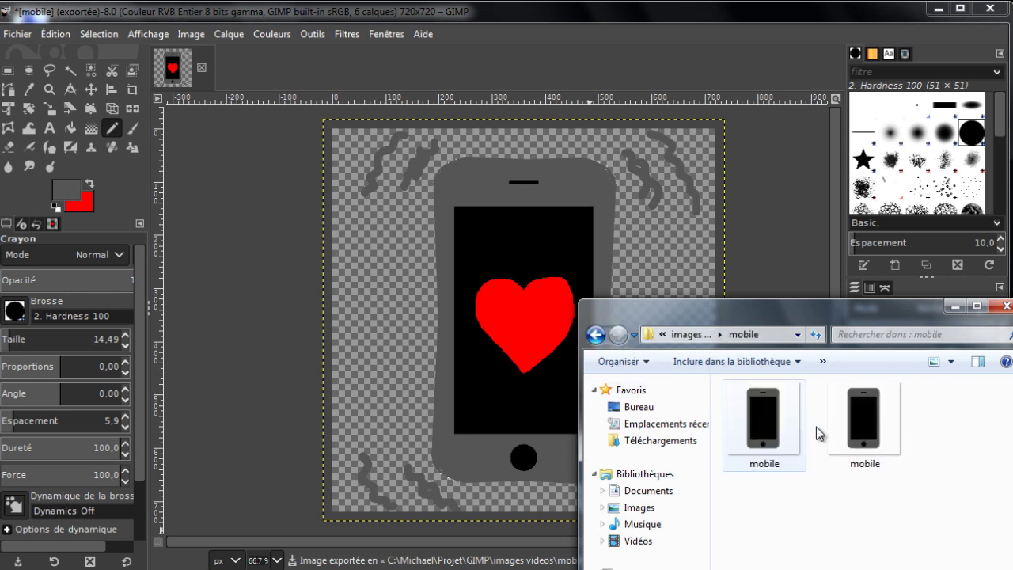
left_click(861, 406)
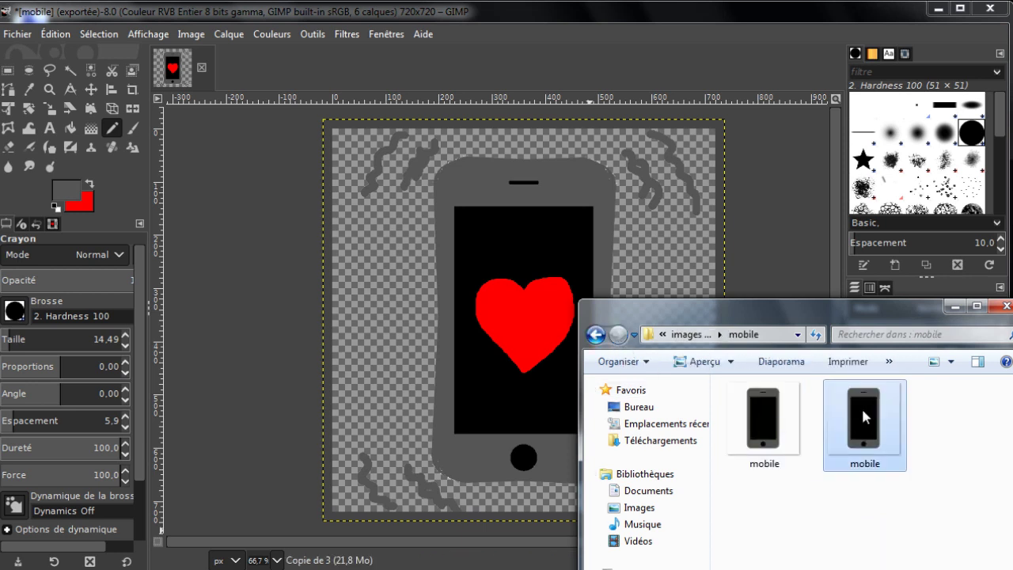
left_click(778, 426)
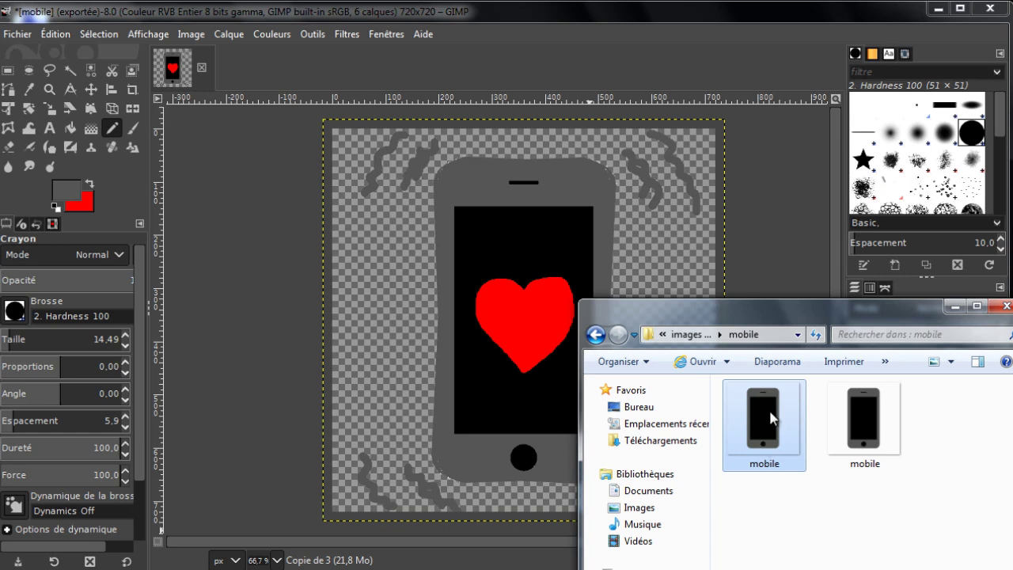
double_click(772, 418)
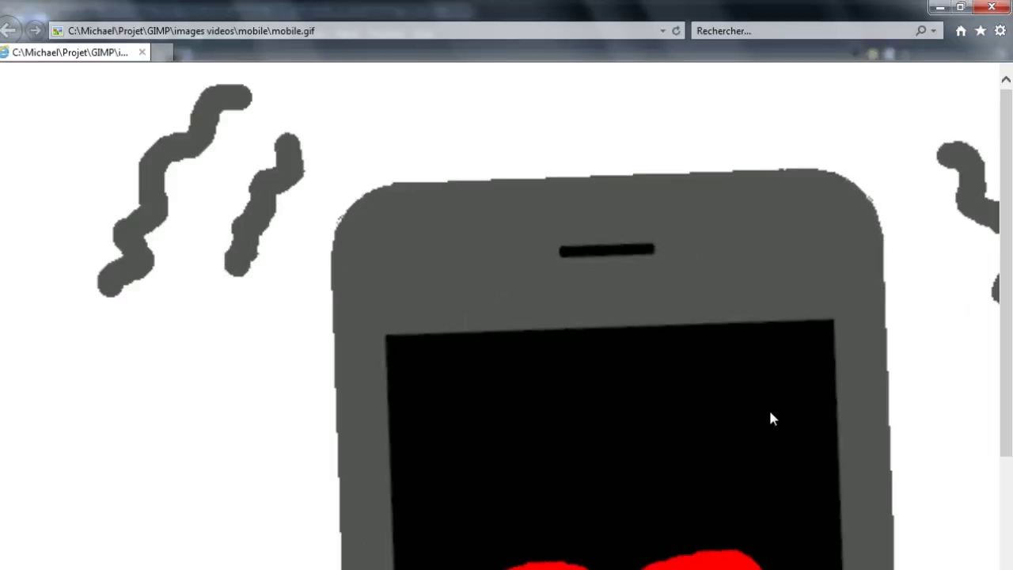